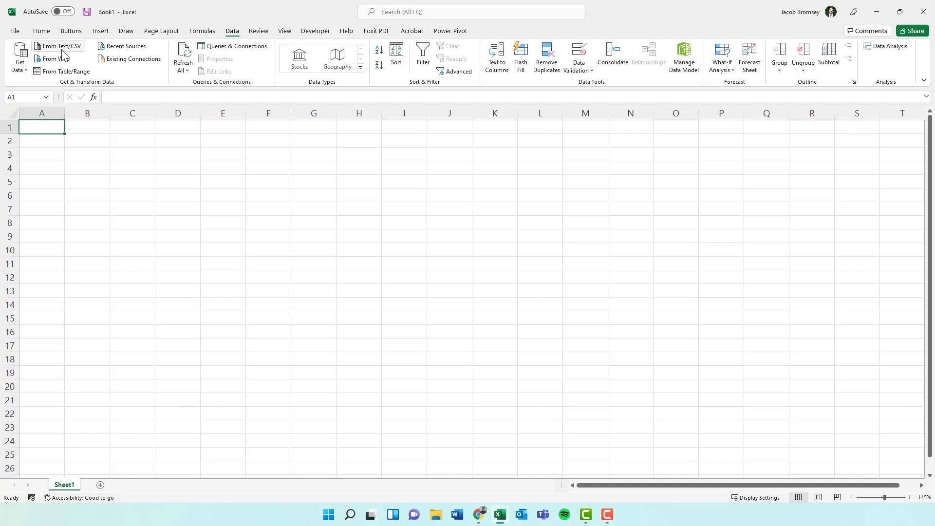
- Restore down the blank Excel workbook and switch to the financialmodelingprep.com page in Chrome
left_click(42, 31)
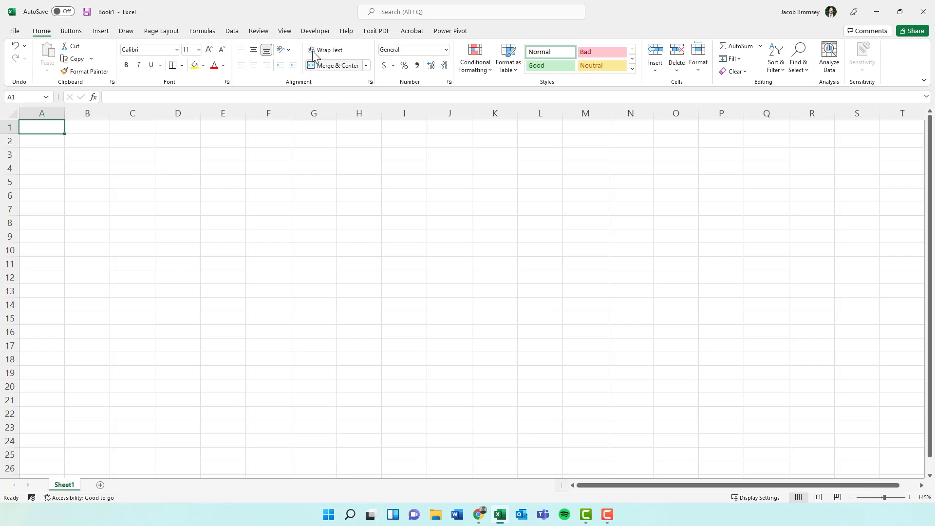
left_click_drag(309, 17, 447, 7)
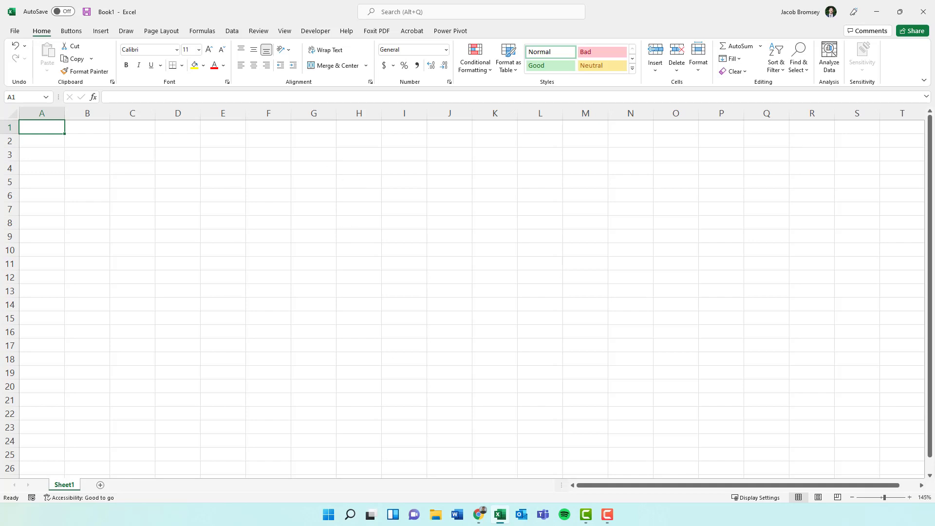
key("alt+Tab")
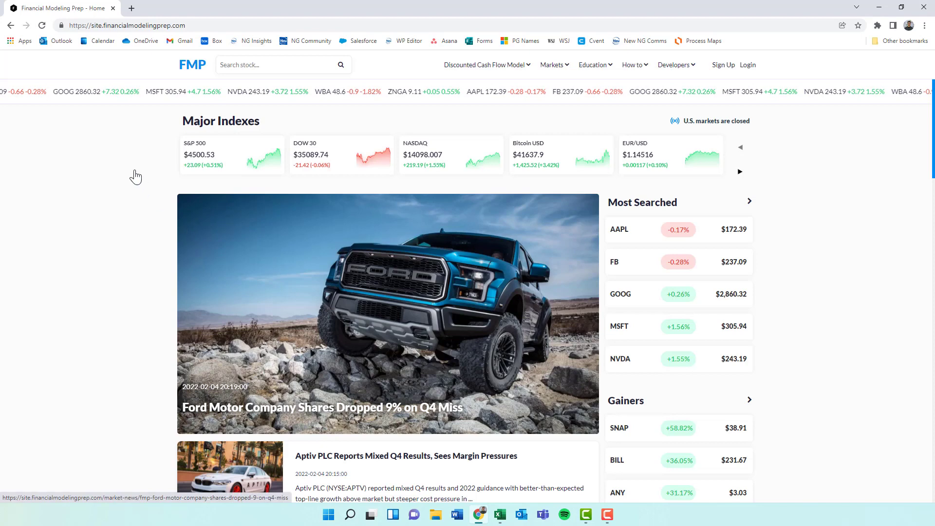
- Go to the API Documentation page through the Developers menu, with the page zoomed in
left_click(131, 26)
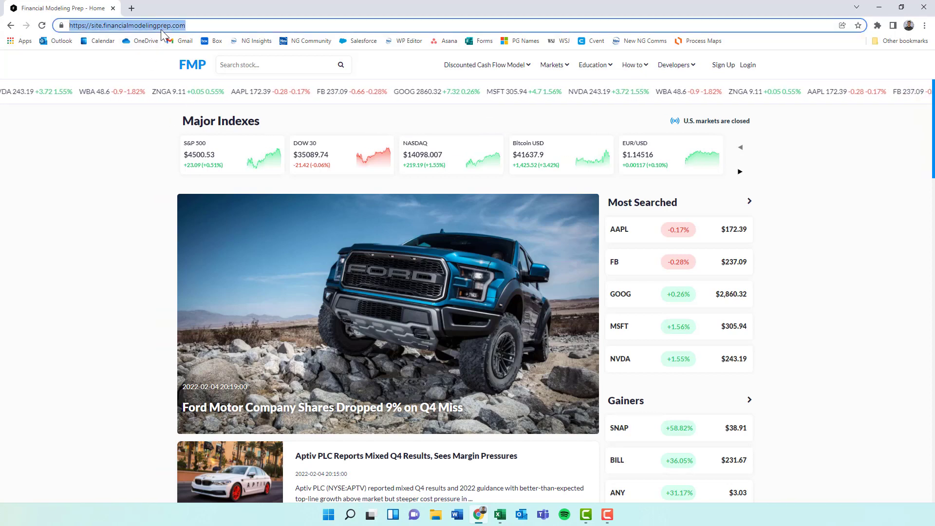
left_click(675, 64)
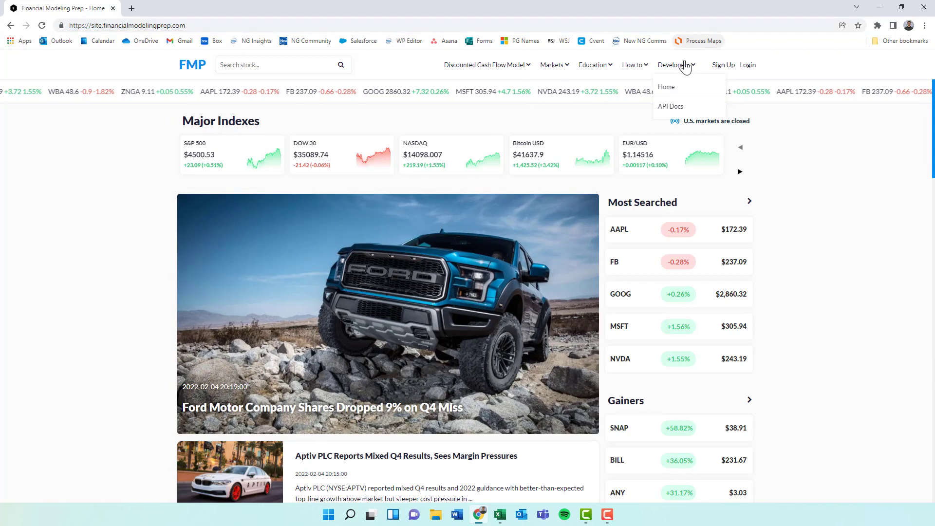
key("ctrl+plus")
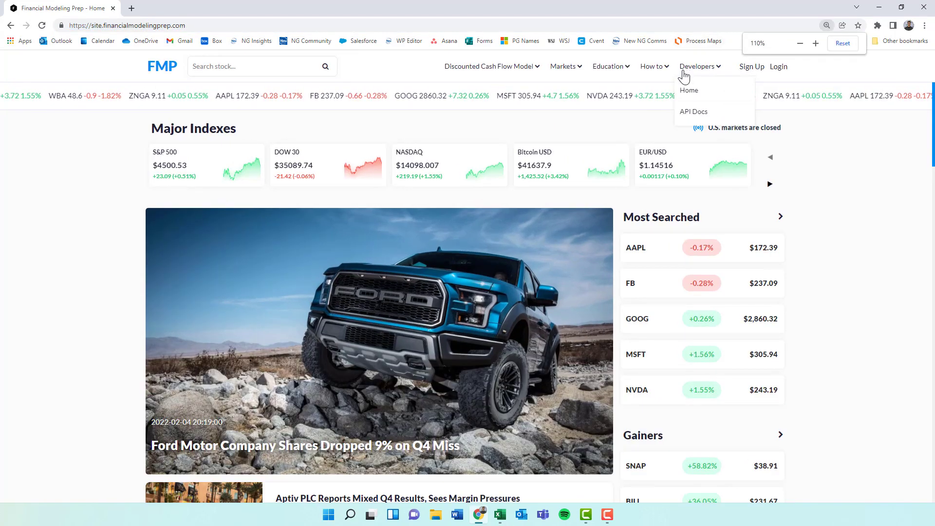
left_click(694, 112)
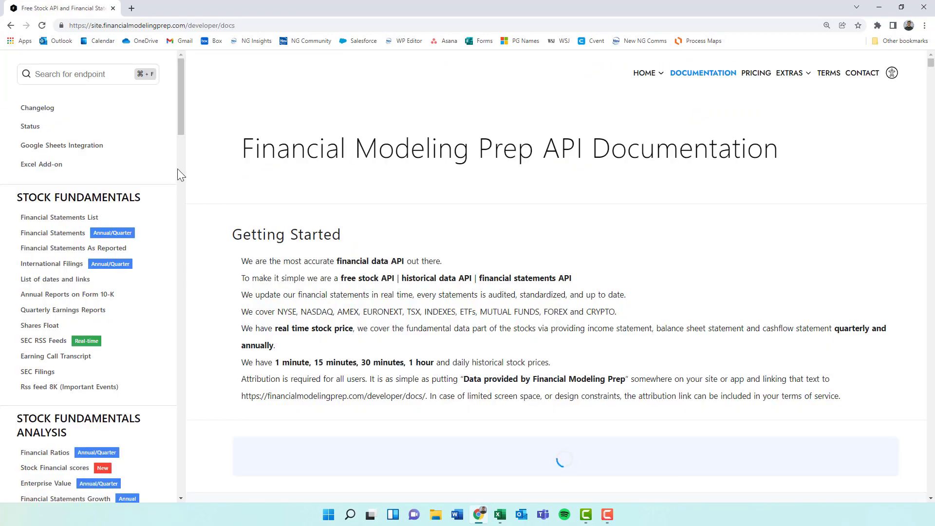
- Search the docs for 'cryp' and open the Crypto Price endpoint that lists all crypto quotes
left_click_drag(179, 116, 142, 125)
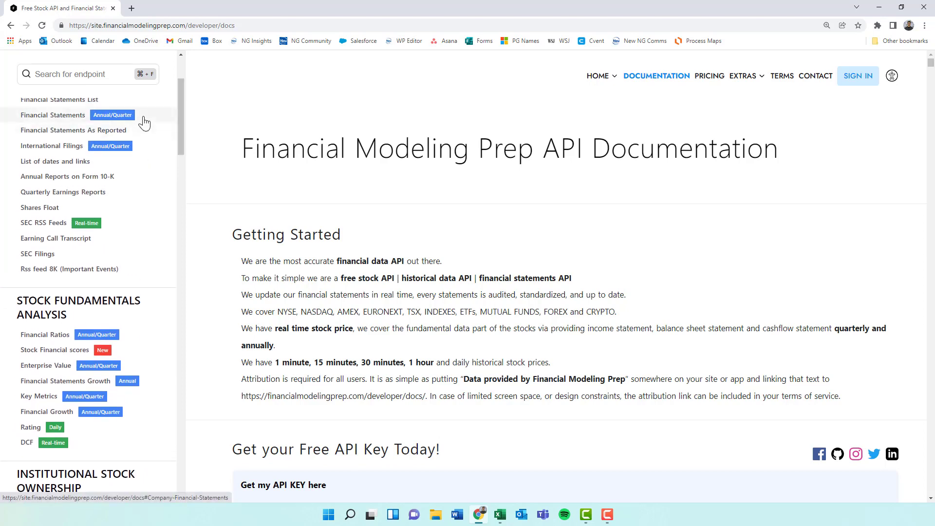
left_click(92, 74)
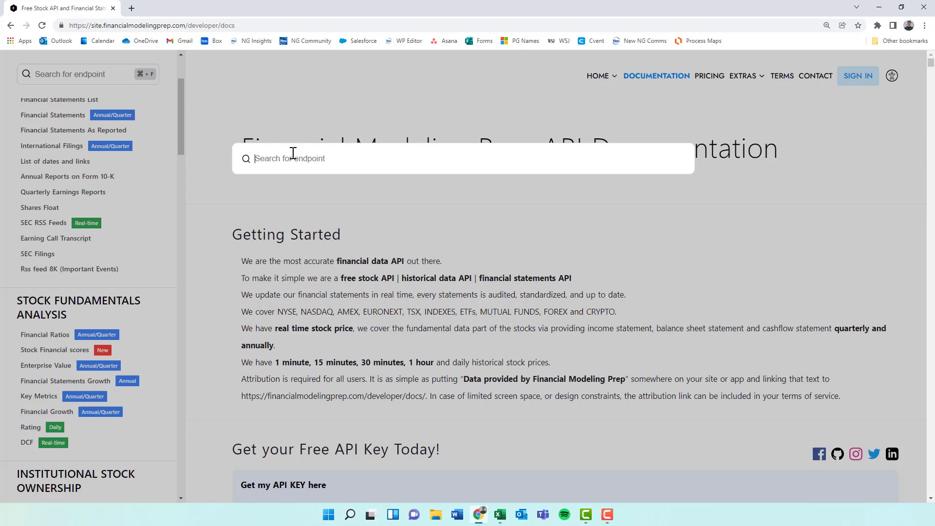
type("cr")
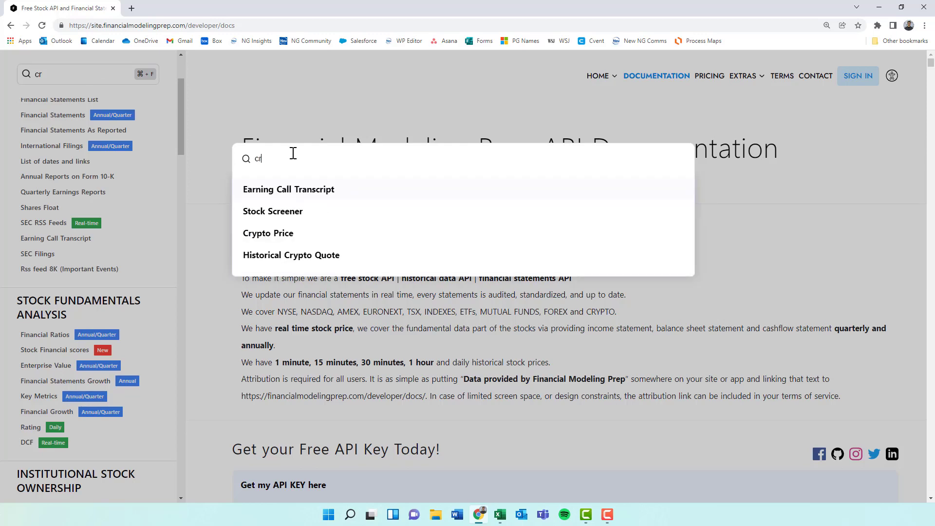
type("yp")
left_click(286, 192)
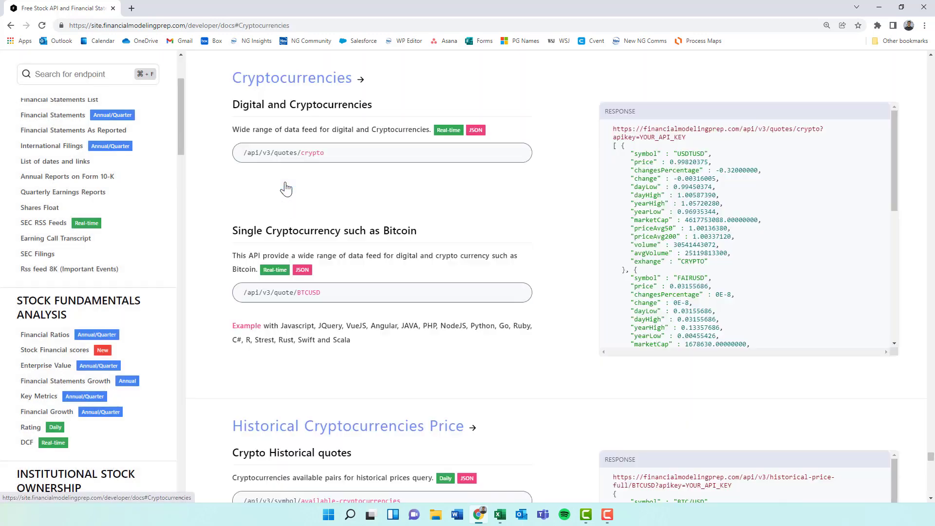
left_click(312, 156)
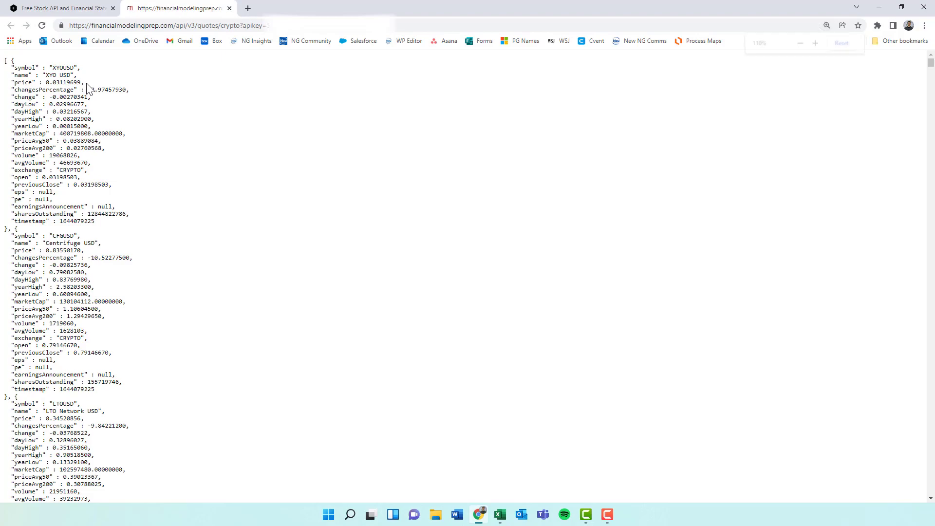
key("ctrl+plus")
- Zoom into the crypto quotes JSON and find Cardano's ADAUSD symbol and its price
scroll(92, 93, "down", 15)
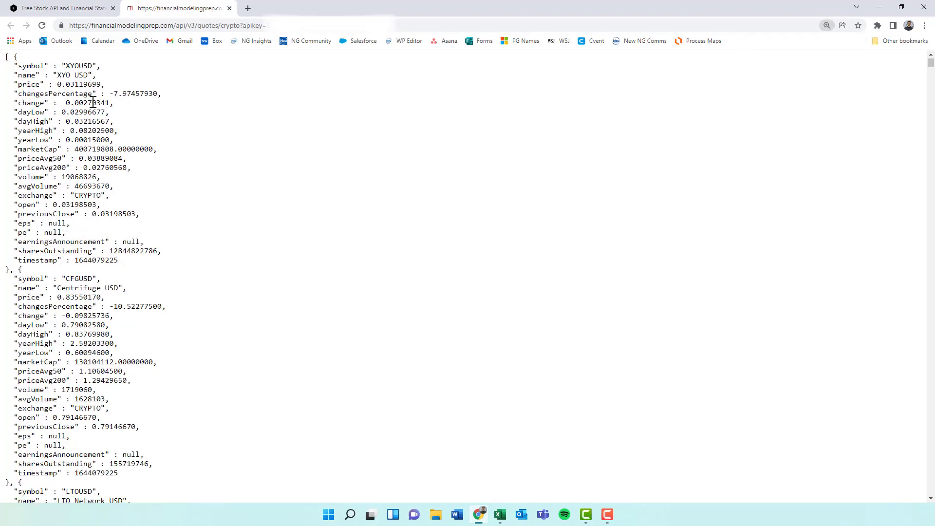
scroll(92, 102, "down", 10)
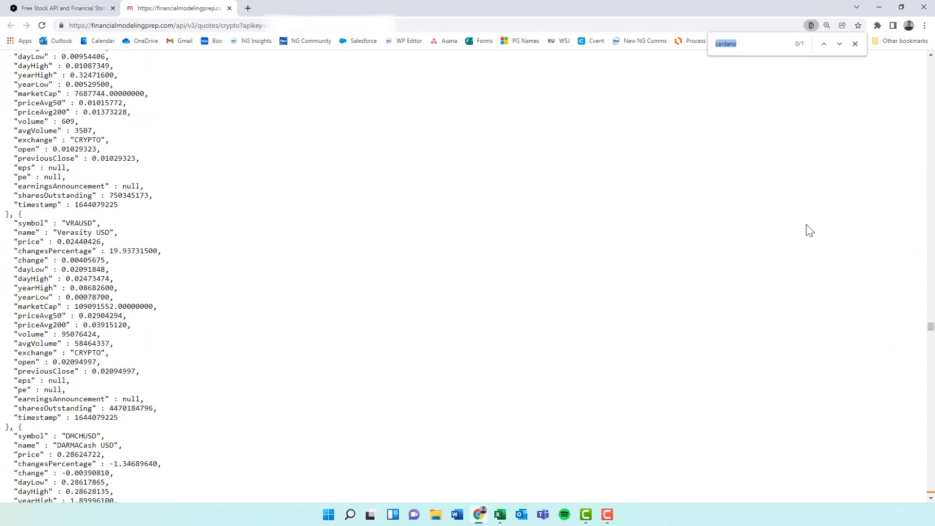
type("c")
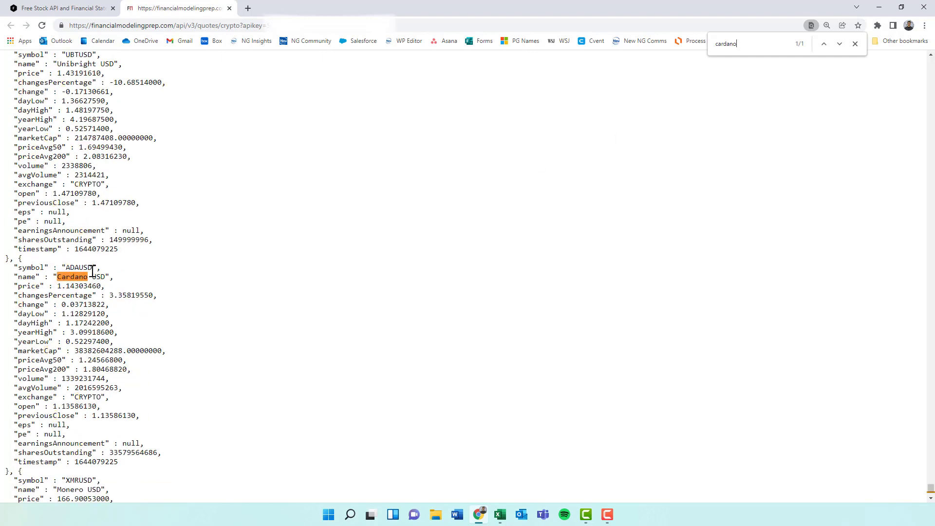
left_click_drag(93, 271, 63, 269)
left_click_drag(79, 267, 71, 269)
left_click(63, 288)
left_click_drag(55, 287, 73, 288)
left_click(76, 290)
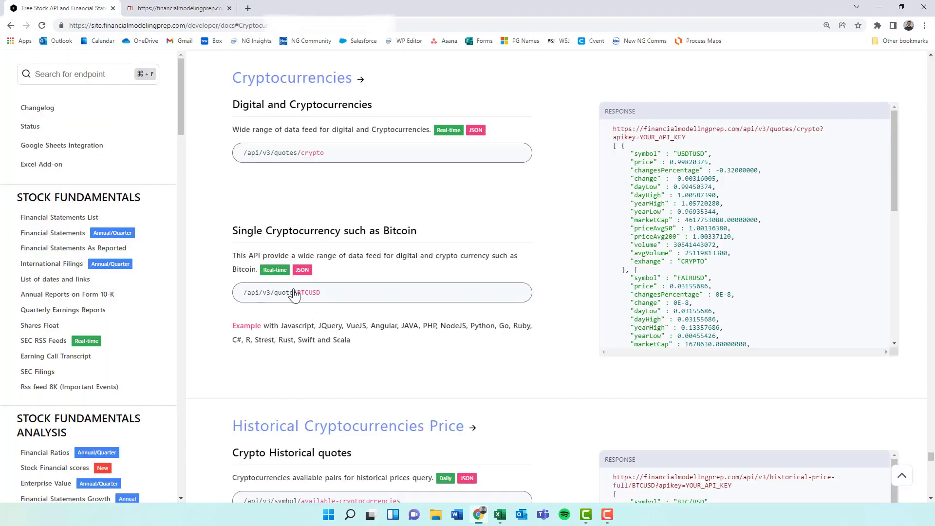
- Open the /api/v3/quote/BTCUSD endpoint, then change the URL symbol to ADAUSD and load it
left_click_drag(401, 238, 247, 240)
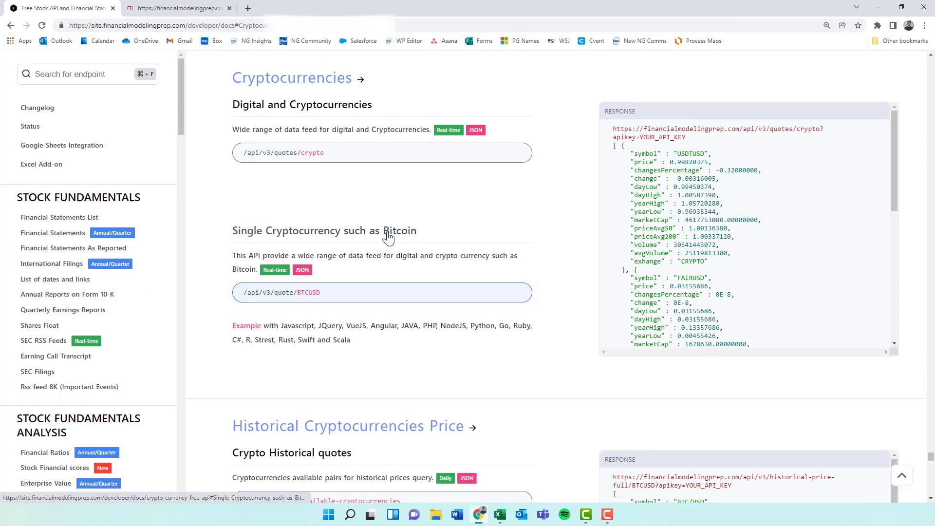
left_click(320, 302)
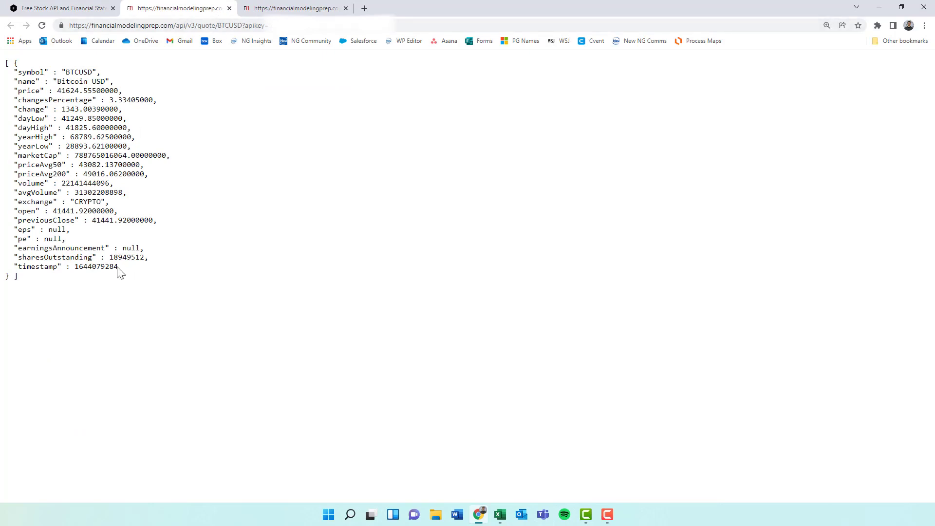
left_click_drag(120, 273, 30, 65)
left_click(34, 66)
double_click(226, 24)
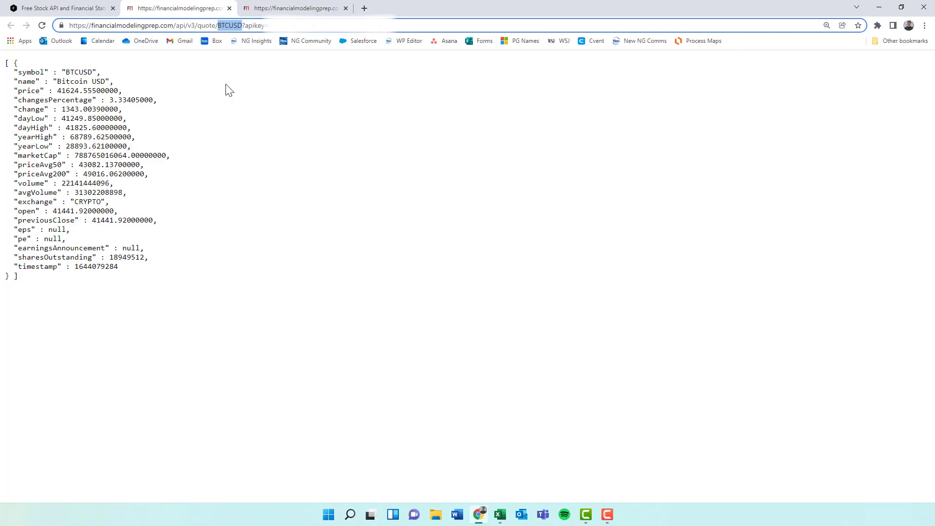
double_click(204, 25)
double_click(237, 25)
type("A")
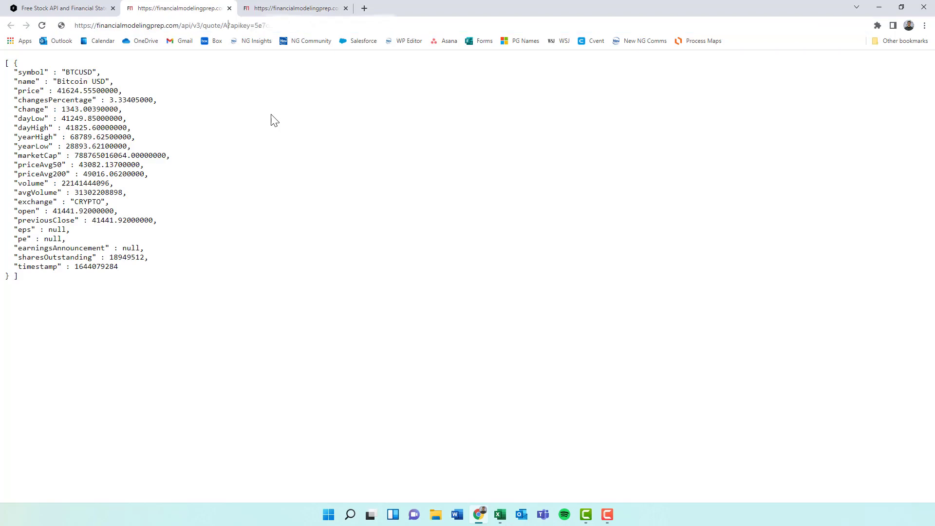
type("DAUSD")
key("Return")
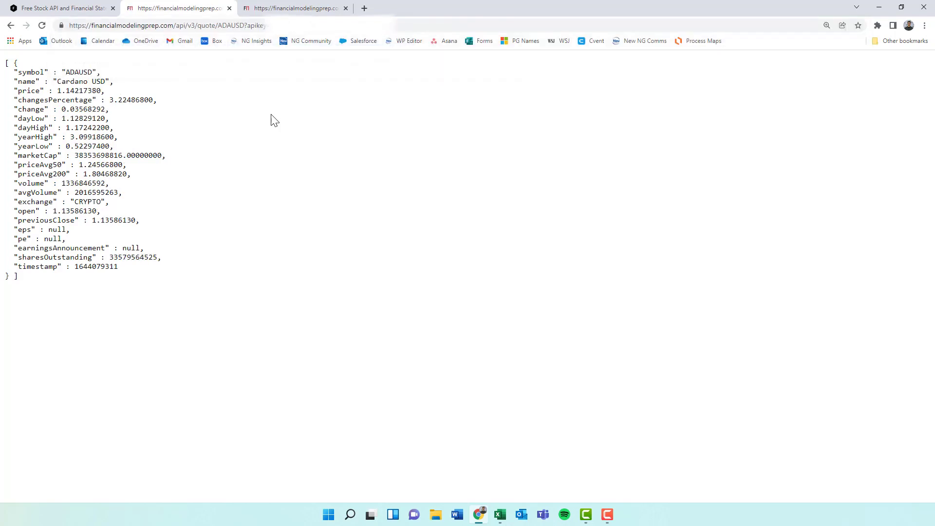
- Load the ETHUSD quote (price 3034.236), select its URL, and return to Excel
left_click_drag(93, 72, 41, 91)
double_click(46, 81)
double_click(229, 25)
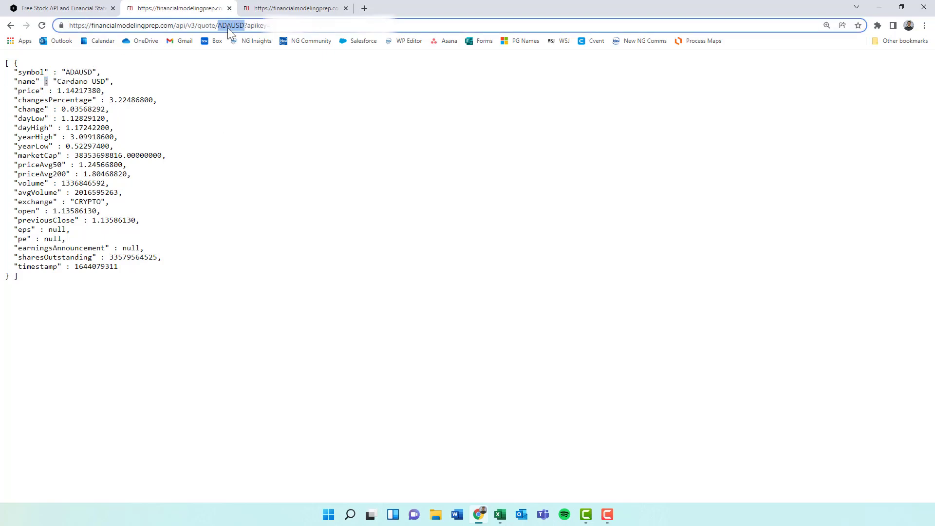
type("ETHUSD")
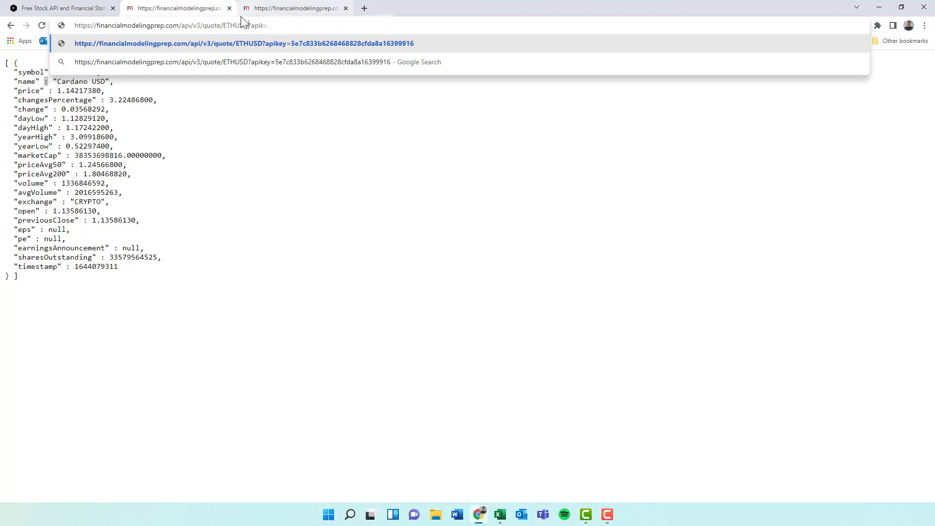
key("Return")
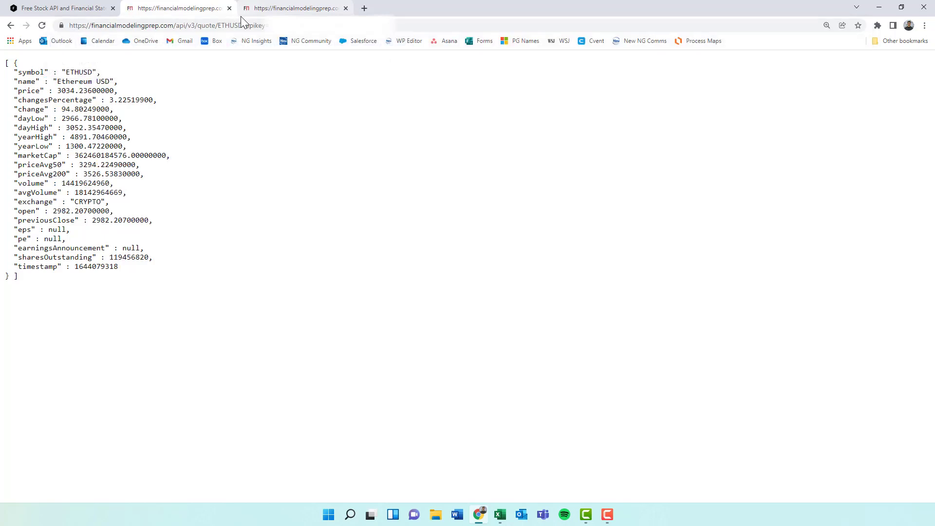
mouse_move(58, 90)
left_mouse_down()
mouse_move(74, 82)
mouse_move(75, 95)
left_mouse_up()
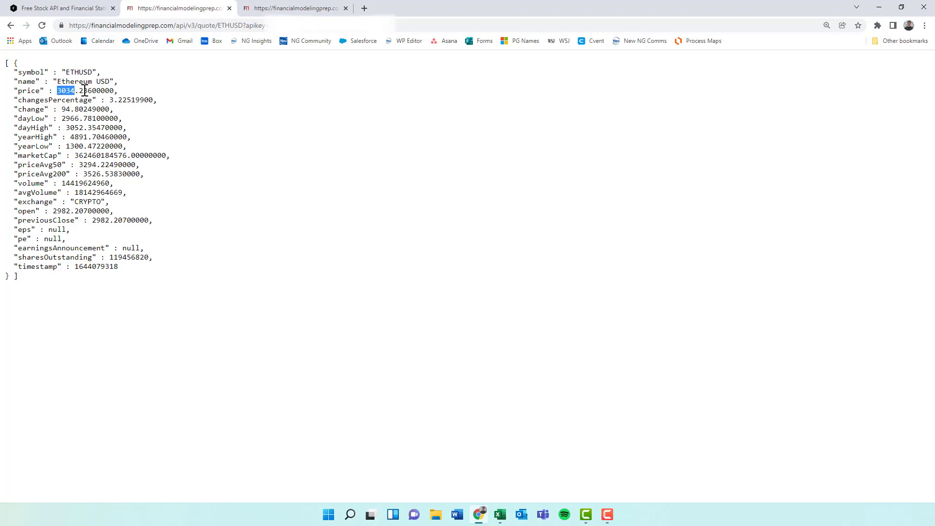
left_click(82, 198)
left_click(168, 26)
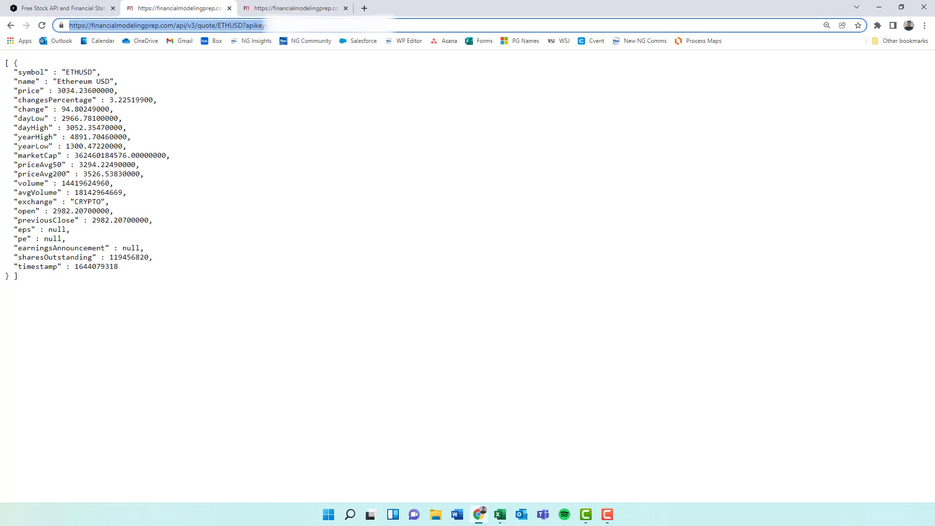
key("alt+Tab")
- Create a Data > From Web query from cell A1 using the pasted ETHUSD quote API URL
left_click(146, 168)
left_click(539, 305, "shift")
left_click(539, 305)
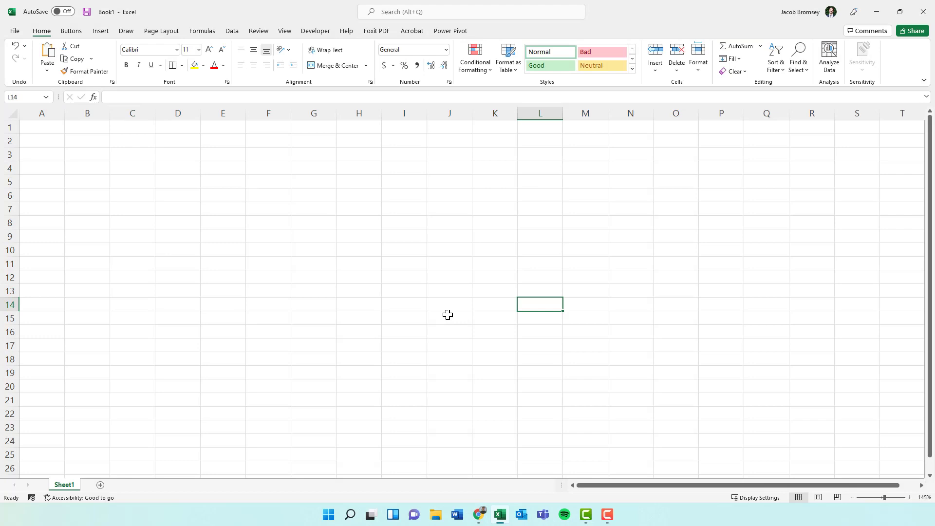
left_click(51, 127)
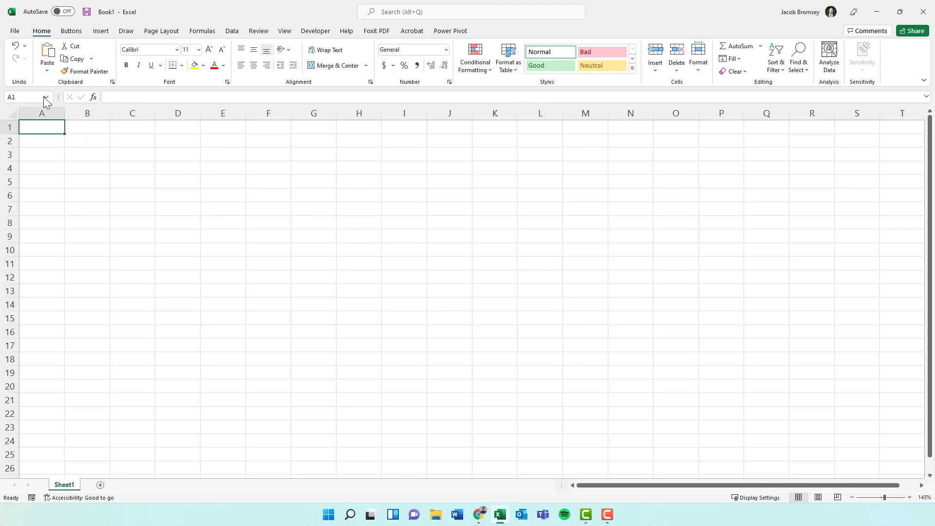
left_click(228, 32)
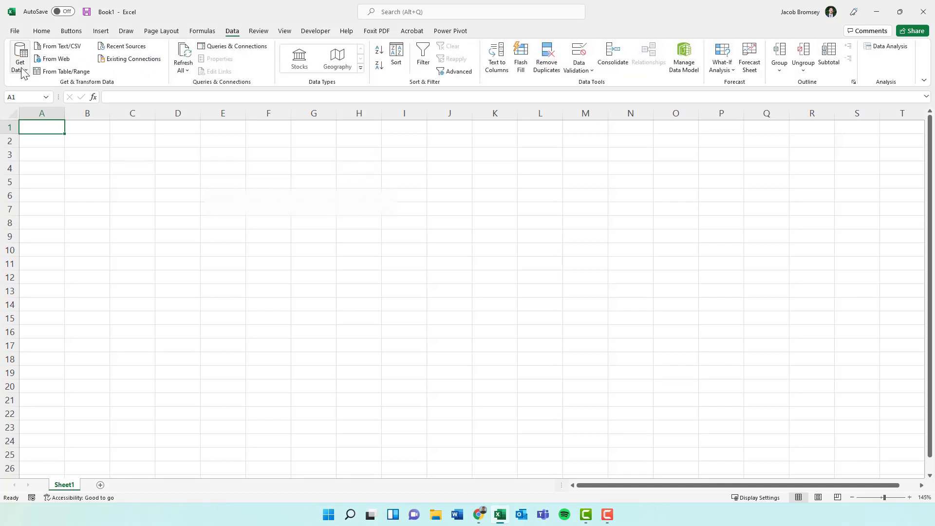
left_click(56, 63)
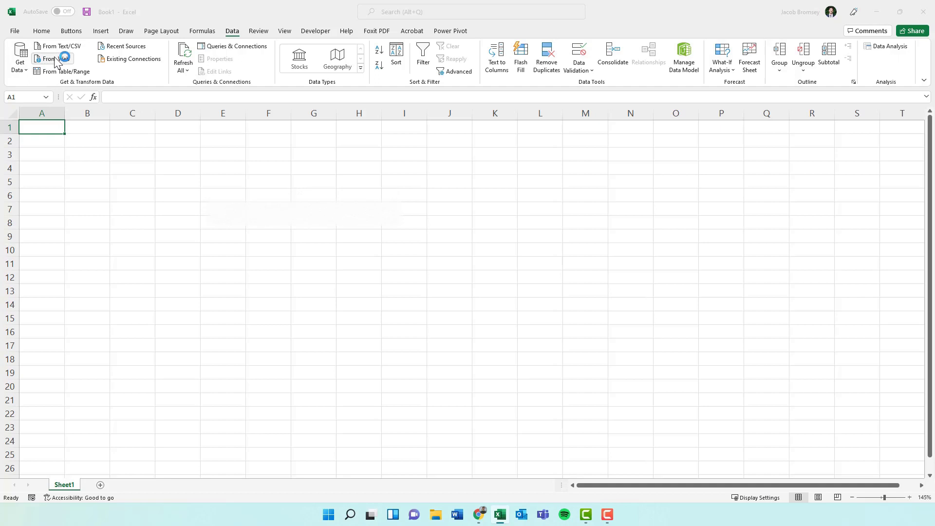
left_click(251, 227)
key("ctrl+v")
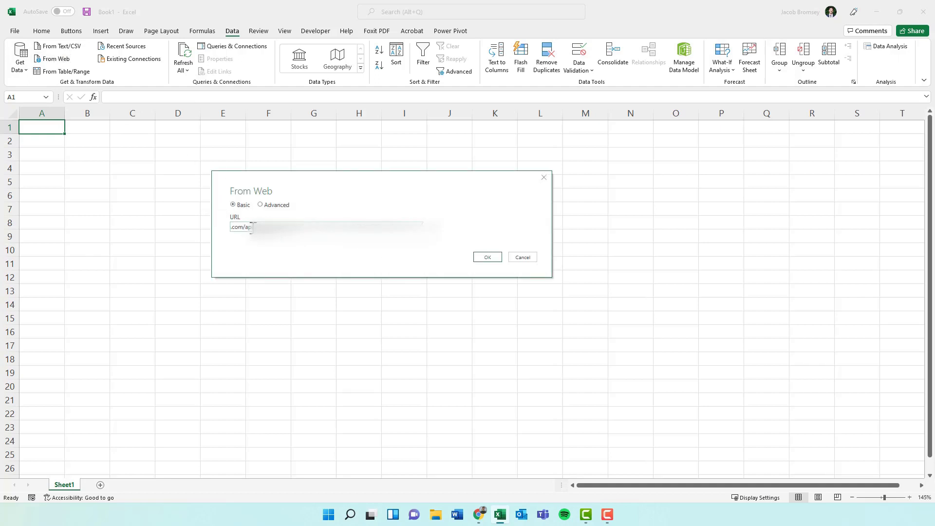
left_click_drag(252, 227, 220, 227)
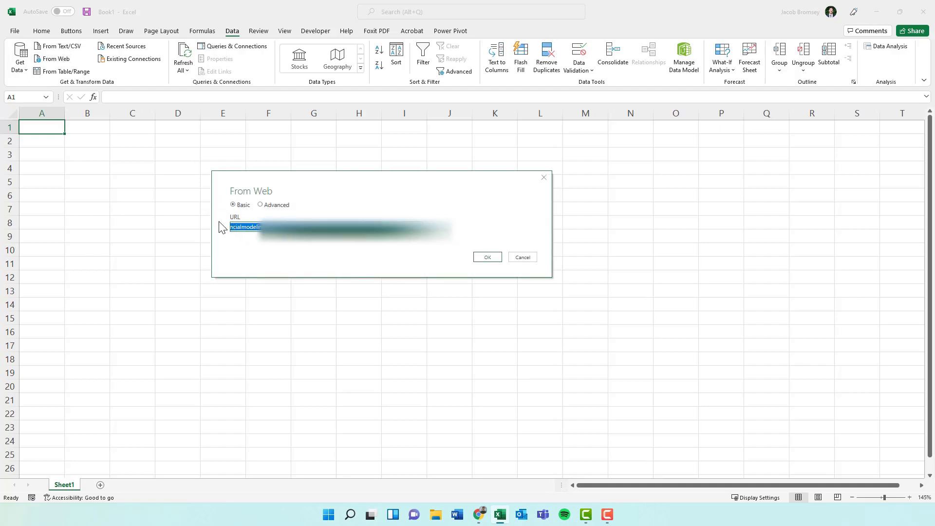
left_click(488, 258)
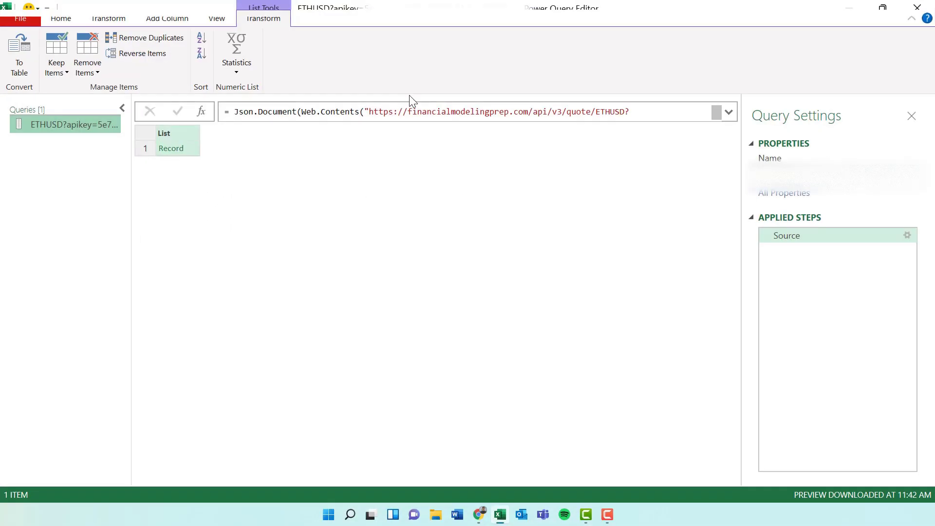
- Convert the downloaded list to a table with the default To Table settings
scroll(211, 21, "up", 2)
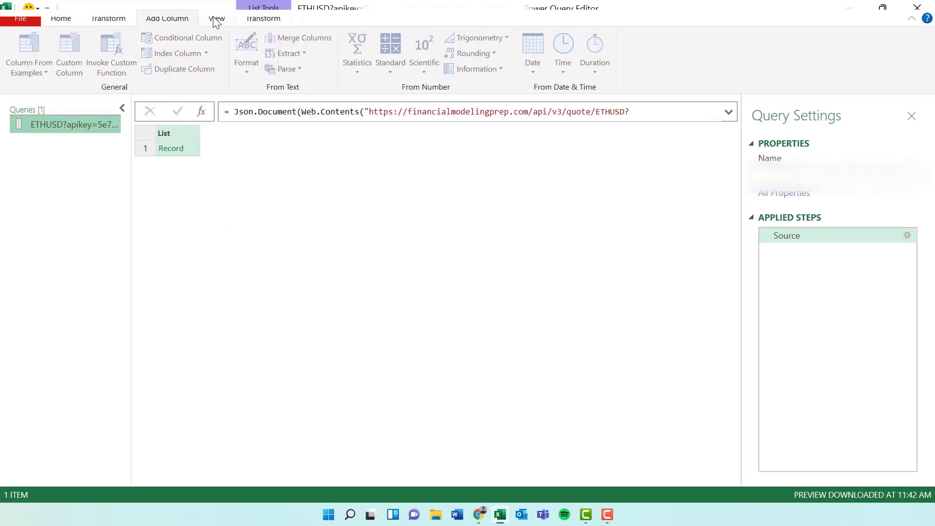
scroll(175, 58, "down", 2)
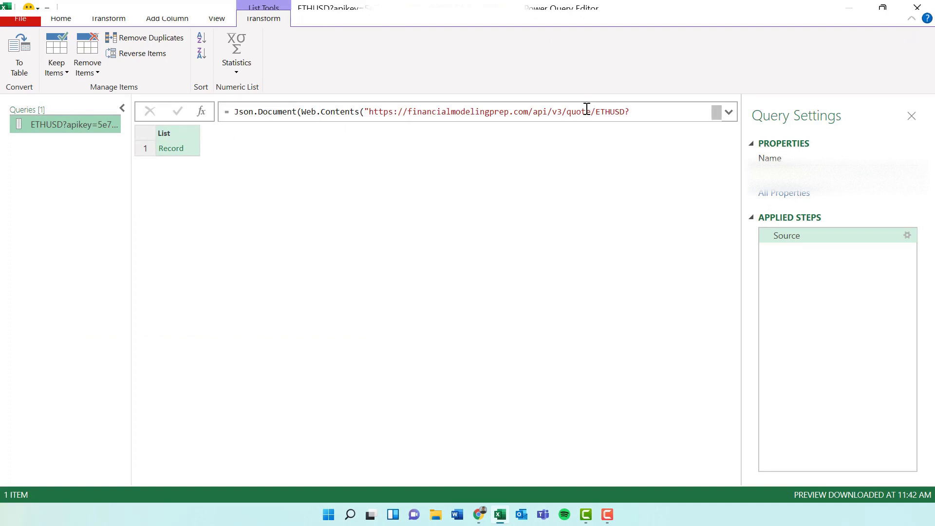
left_click(25, 61)
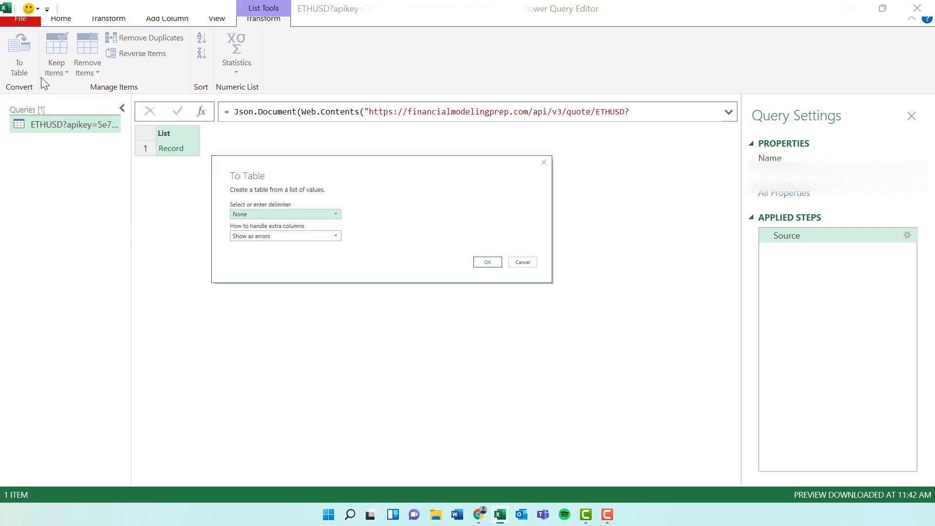
left_click(479, 263)
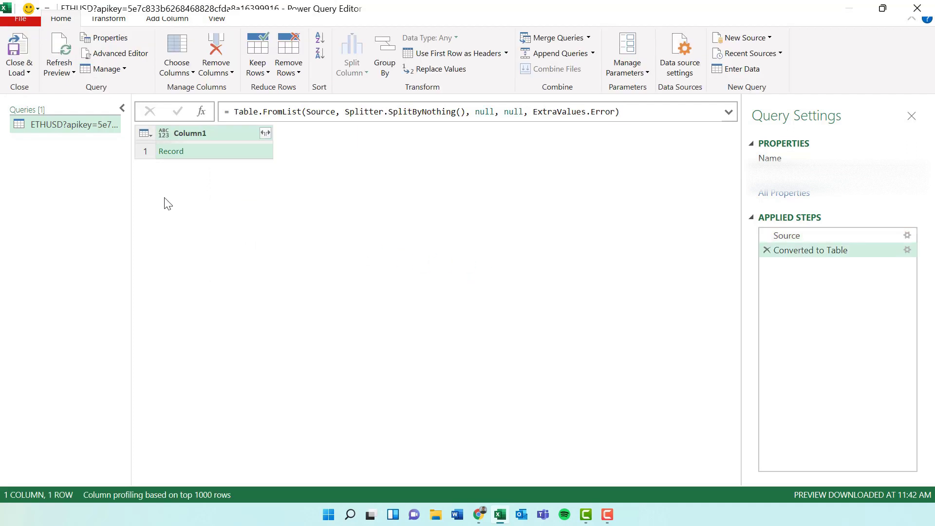
- Open Column1's field list and compare the fields with the JSON quote in the browser
left_click(263, 132)
scroll(106, 214, "down", 2)
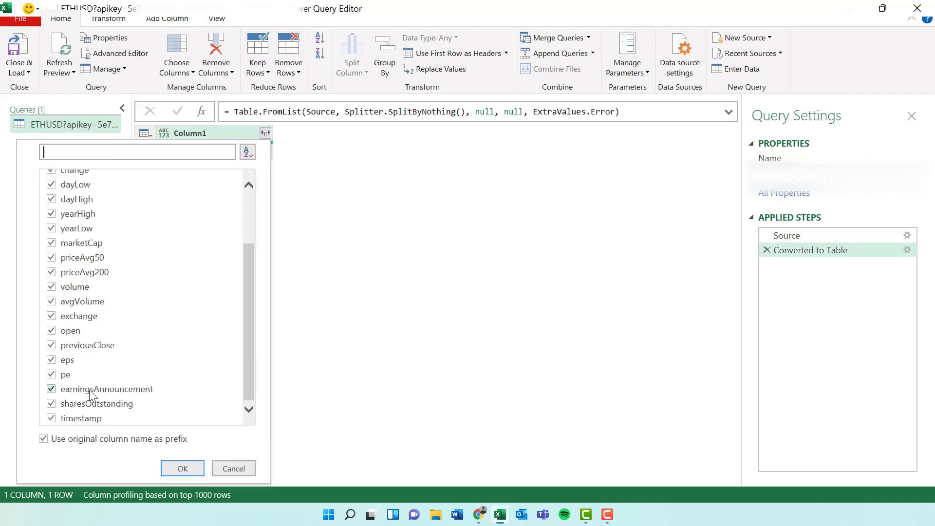
scroll(91, 397, "up", 2)
scroll(89, 350, "down", 2)
key("alt+Tab")
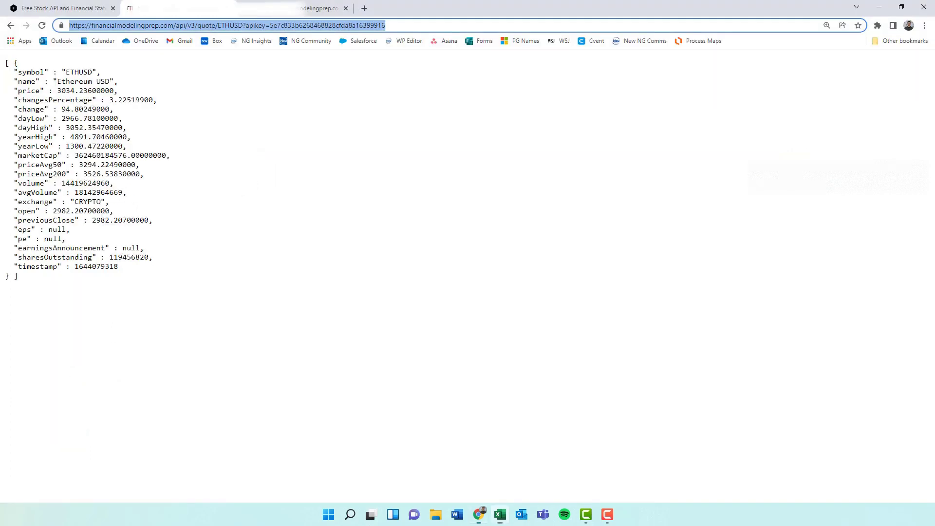
left_click_drag(29, 285, 4, 48)
left_click(638, 55)
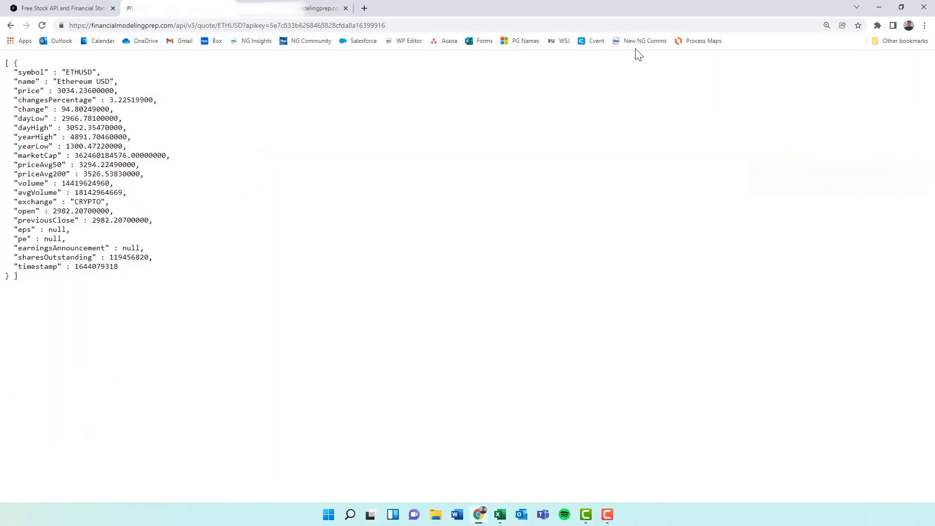
left_click(879, 8)
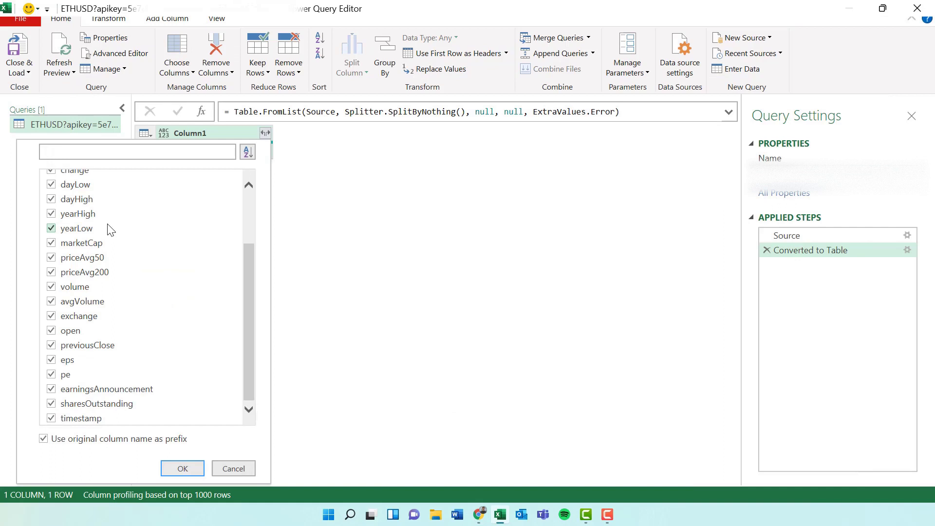
- Keep only name, price and marketCap fields and turn off the original column name prefix
scroll(117, 234, "up", 3)
left_click(98, 178)
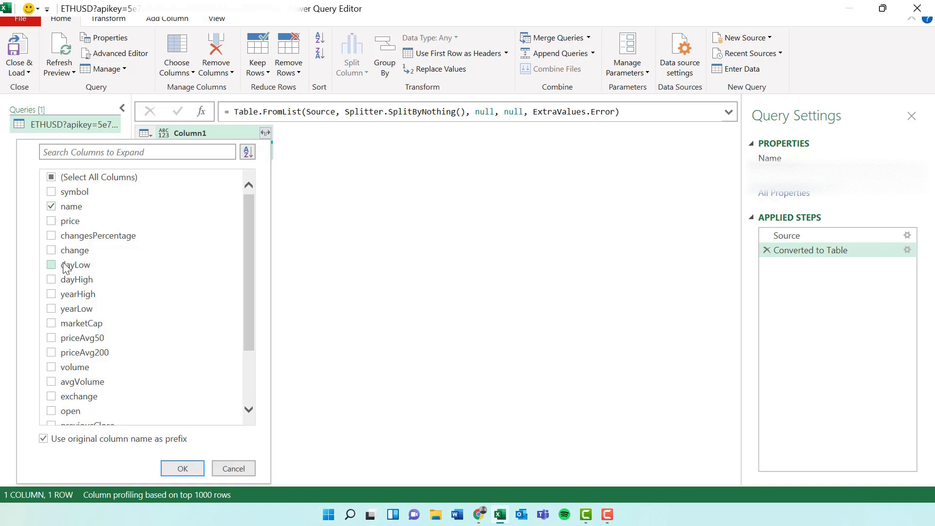
scroll(68, 268, "down", 1)
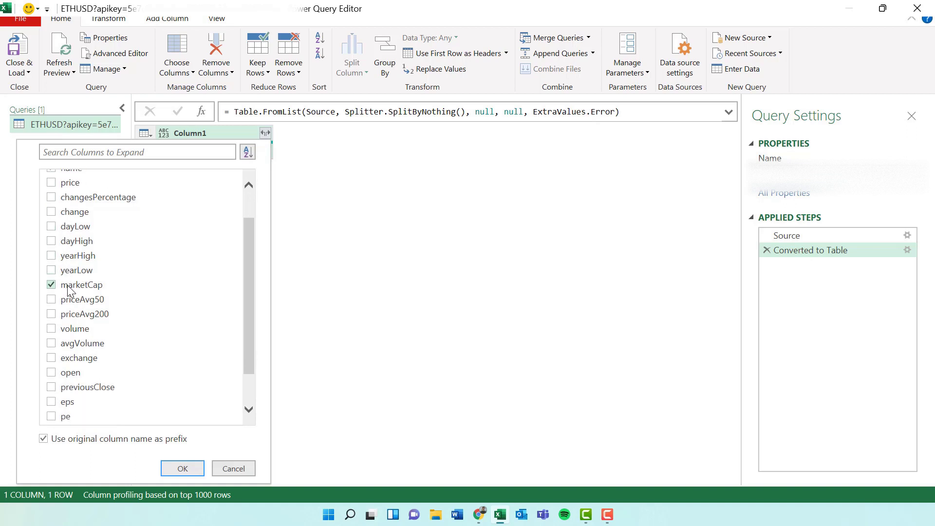
scroll(68, 291, "down", 2)
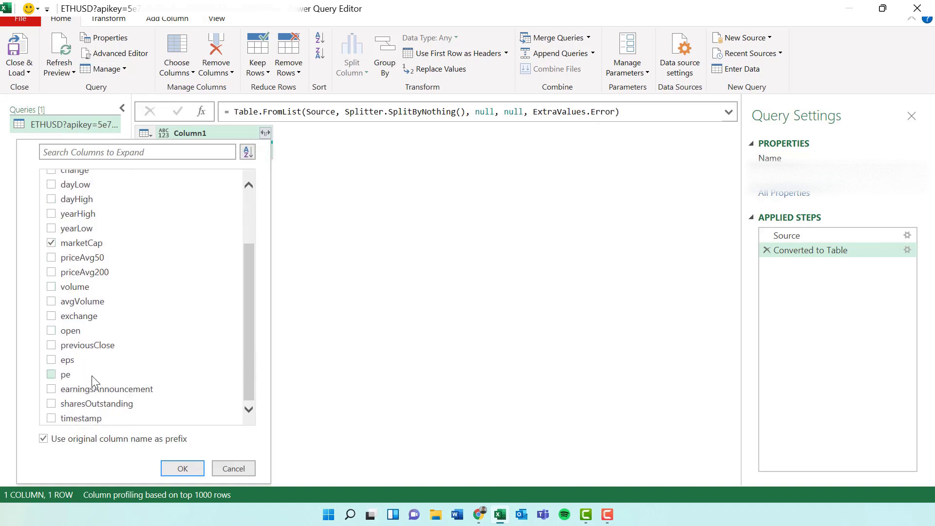
scroll(100, 407, "up", 3)
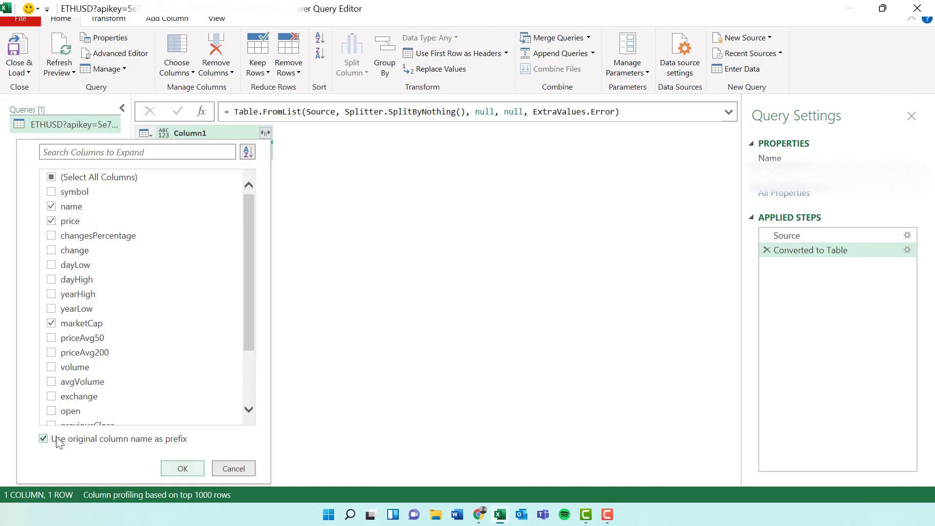
left_click(160, 441)
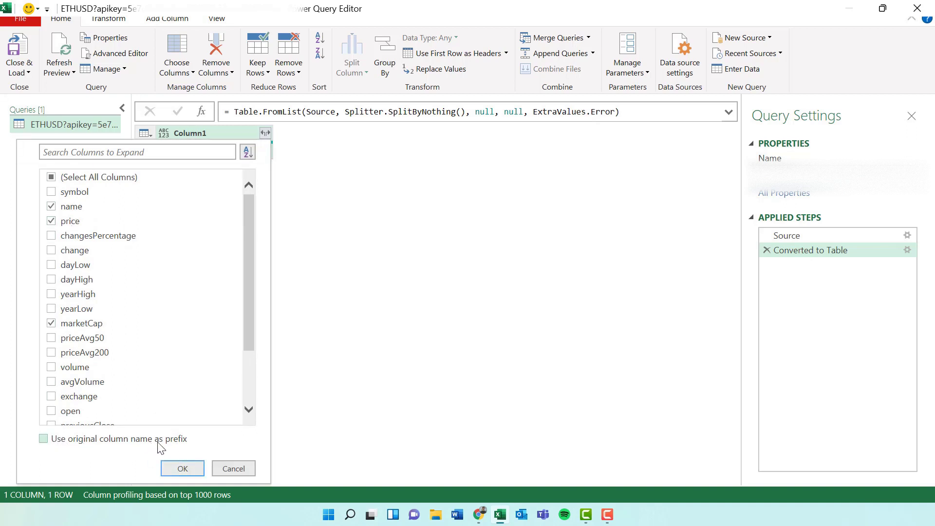
left_click(180, 468)
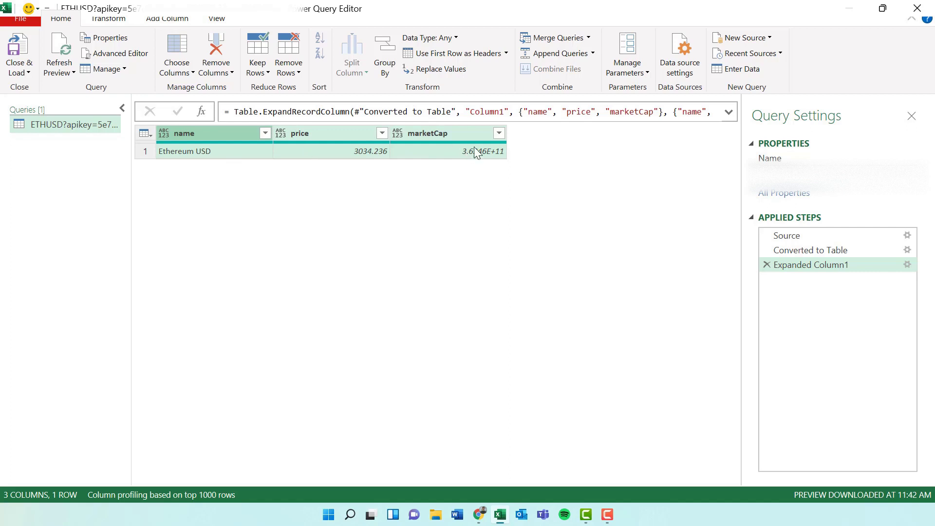
- Widen marketCap, then load the query as a table on the existing worksheet at $A$1
left_click_drag(507, 131, 549, 131)
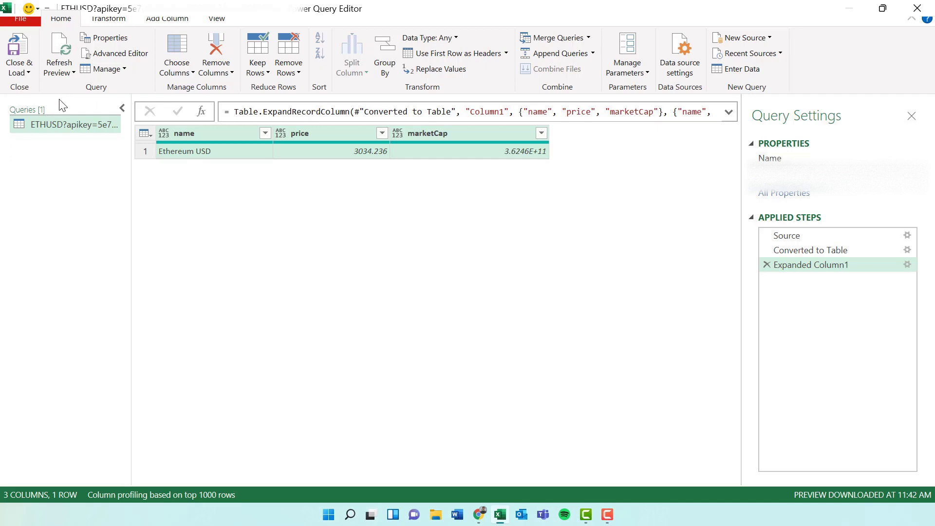
left_click(19, 71)
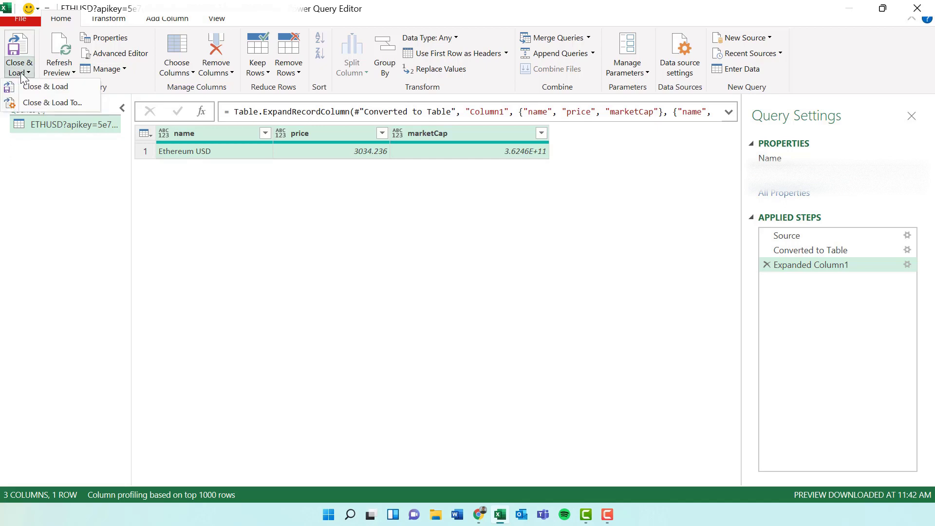
left_click(44, 102)
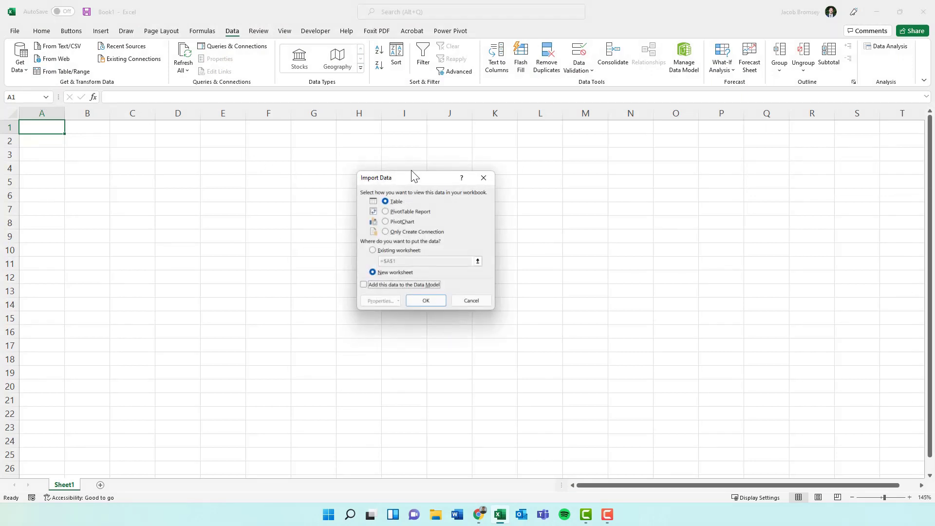
left_click_drag(407, 174, 316, 106)
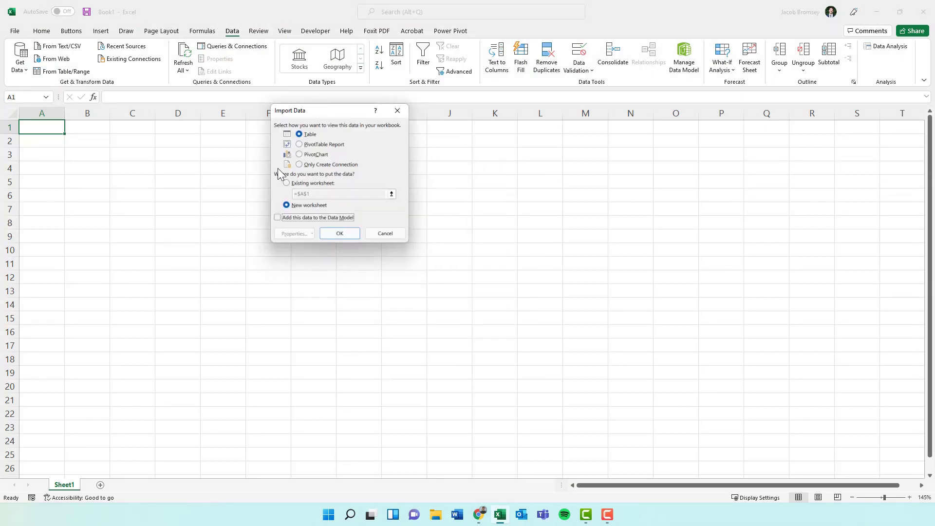
left_click(293, 182)
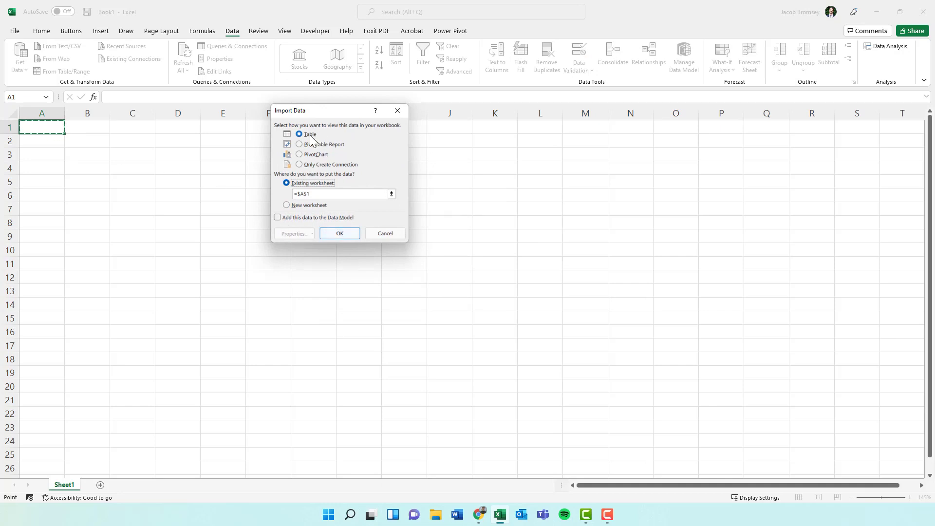
left_click(330, 234)
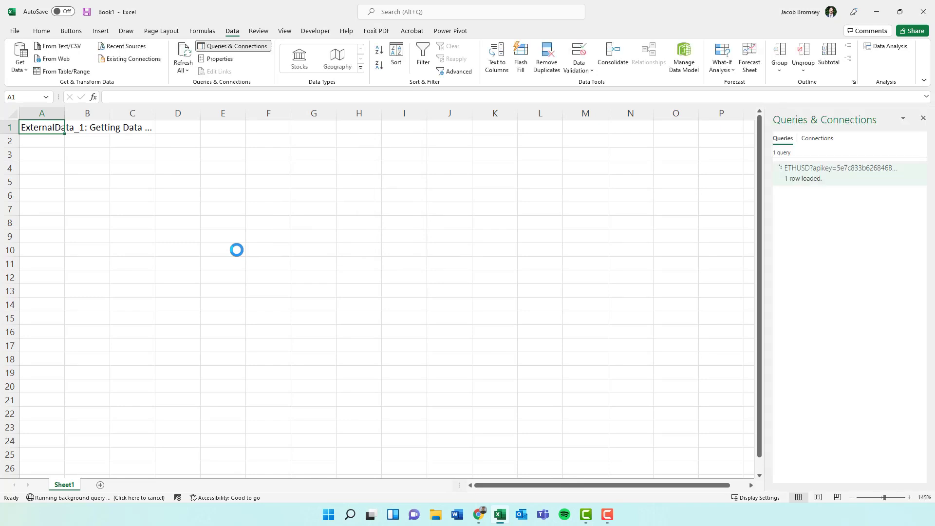
- Format marketCap in C2 as 362,387,210,240 with no decimals, widen columns A–C, and select price cell B2
left_click(178, 138)
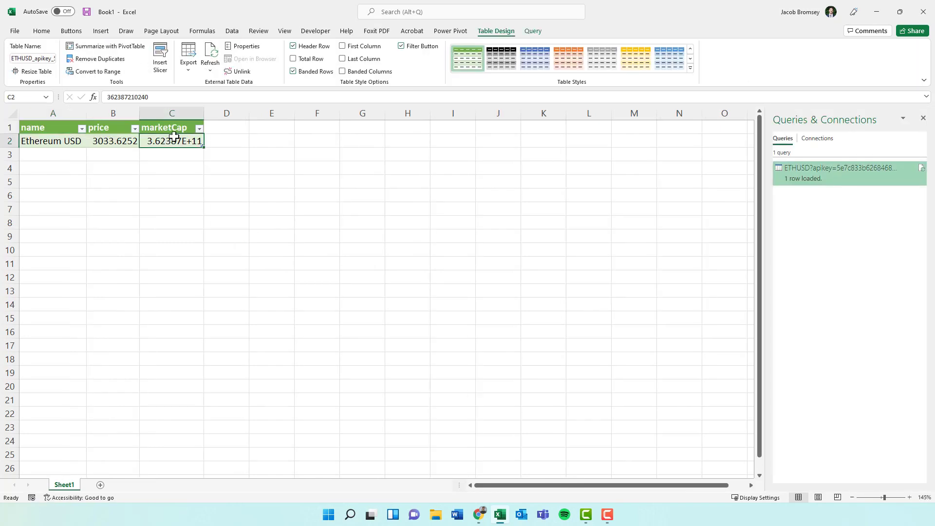
left_click(41, 31)
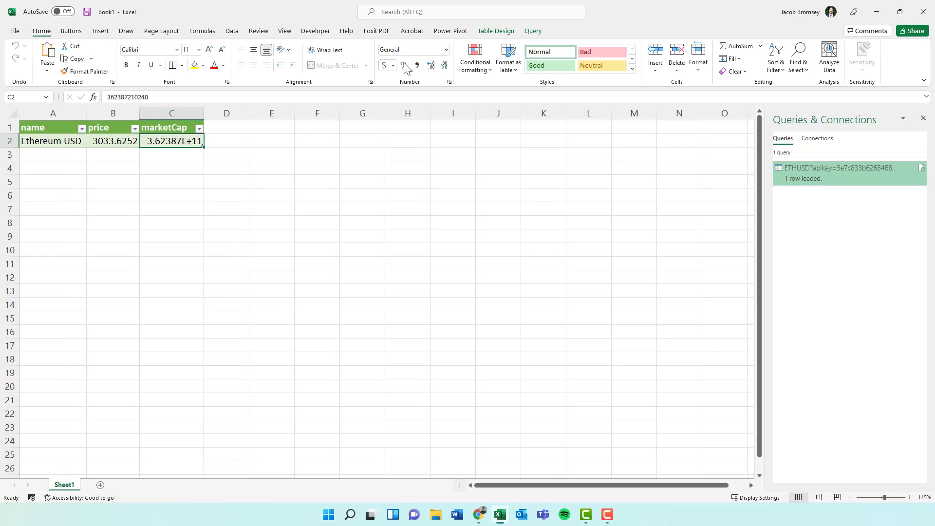
left_click(417, 65)
left_click_drag(237, 113, 256, 113)
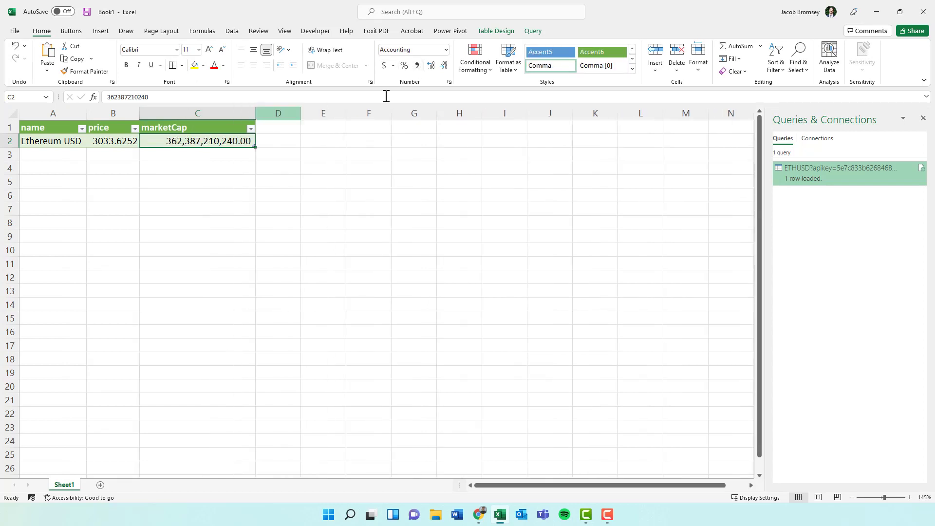
left_click(444, 65)
left_click(443, 66)
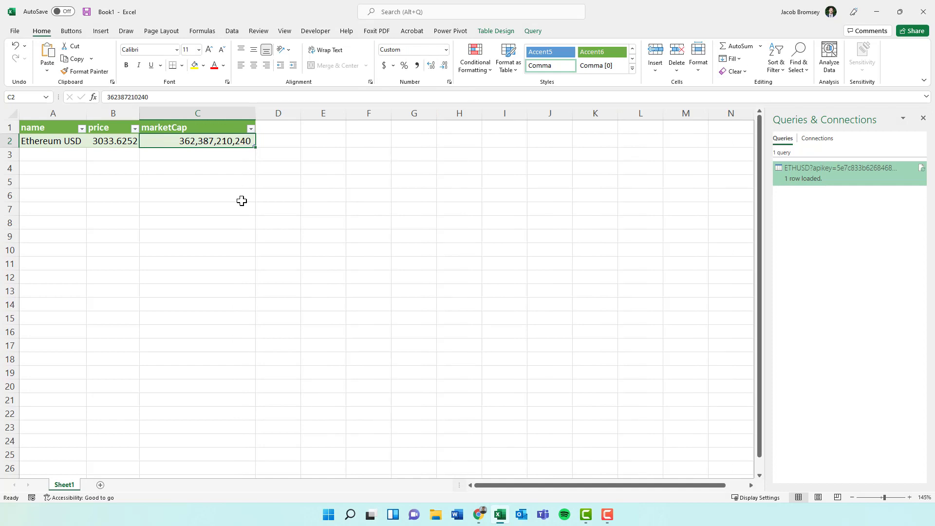
left_click_drag(139, 113, 165, 112)
left_click_drag(107, 111, 104, 113)
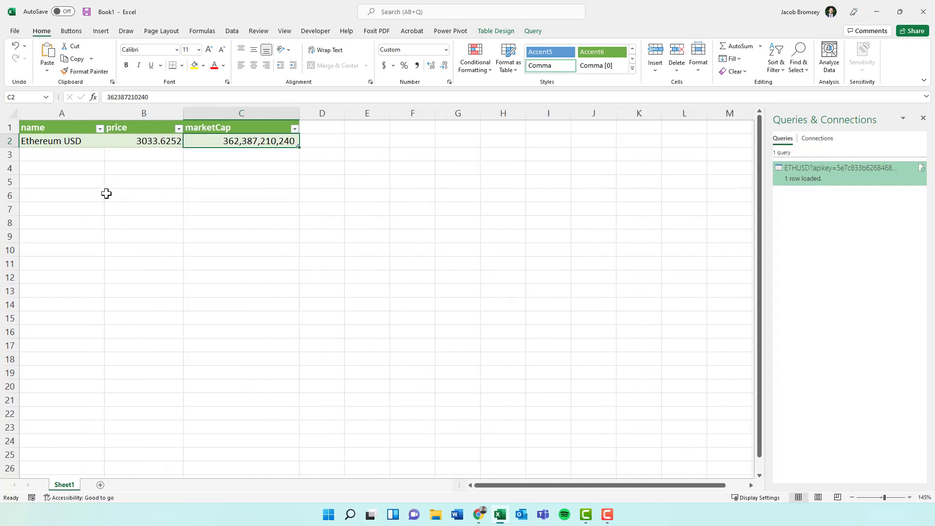
left_click(136, 143)
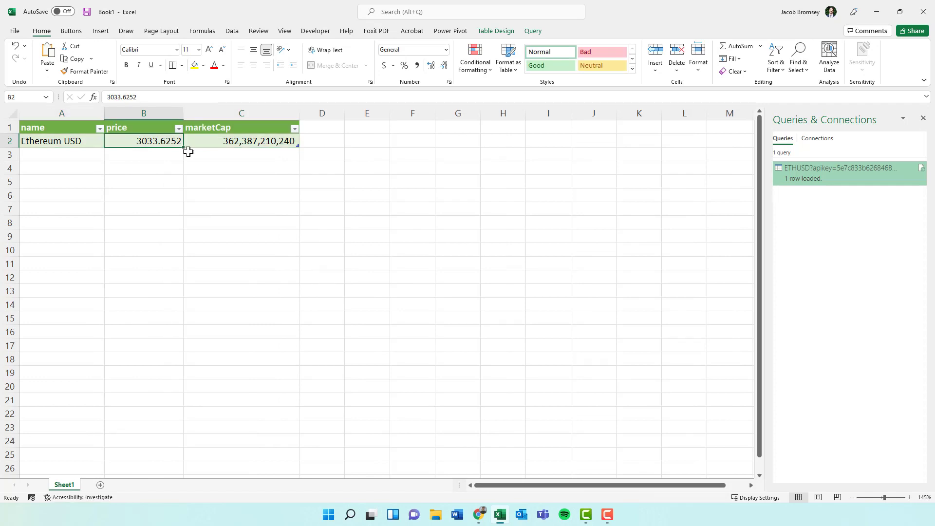
- Name the Ethereum price cell ETH_PRICE using the Name Box
left_click(39, 96)
type("ETH_PRICE")
left_click(325, 207)
left_click(495, 153)
- Enter =ETH_PRICE in G2 so it shows 3033.63
left_click(472, 140)
type("=ETH_PRICE")
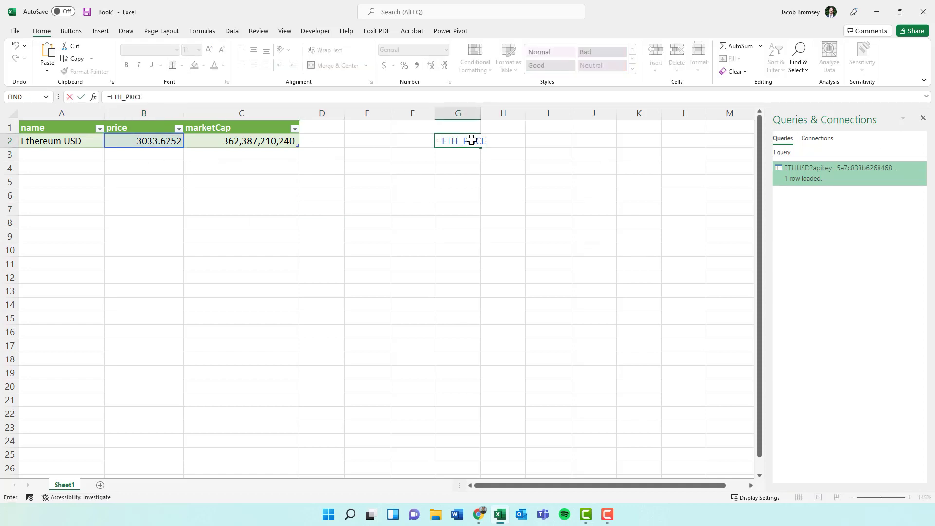
key("Return")
left_click(481, 140)
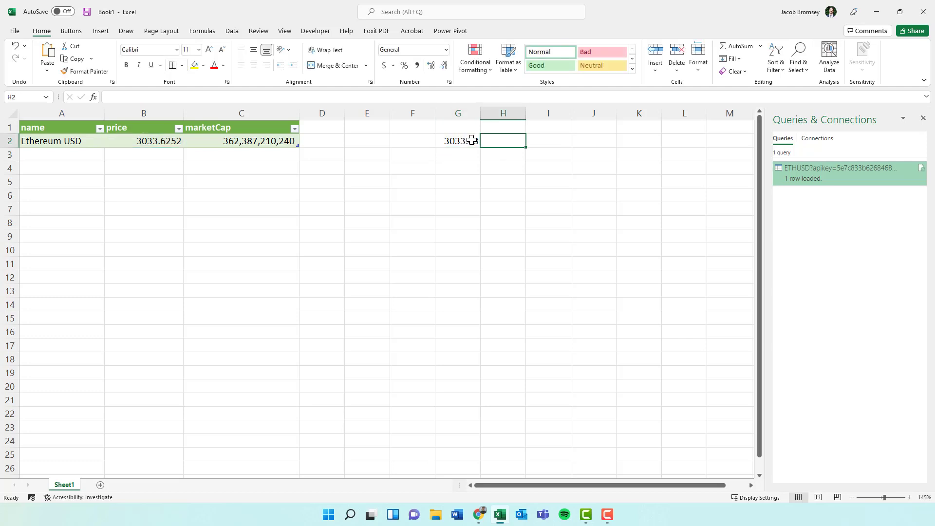
left_click(472, 141)
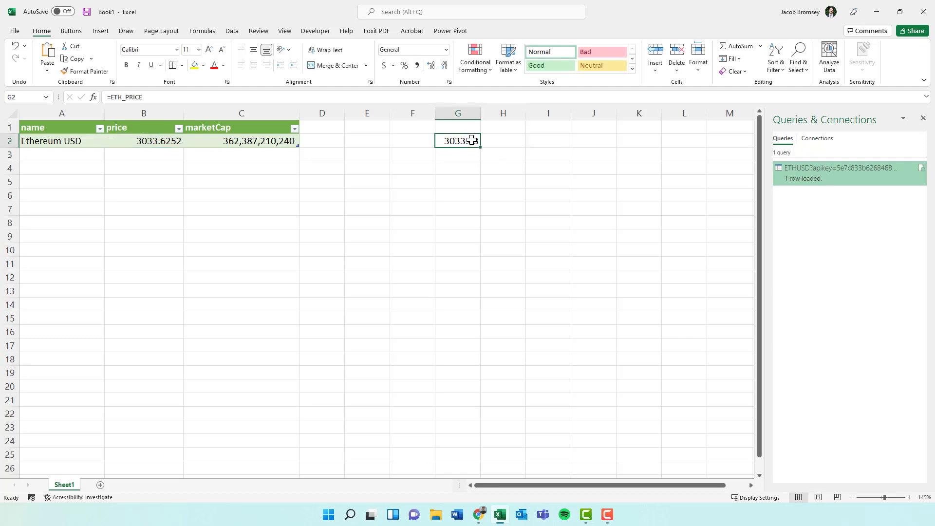
- Close the Queries & Connections pane and bring up the Query options for the Ethereum table
left_click(923, 118)
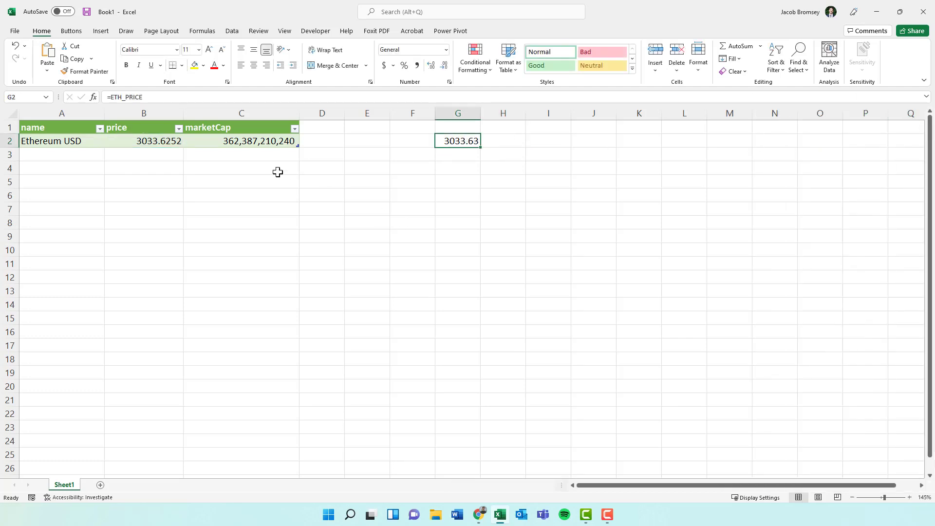
left_click(226, 140)
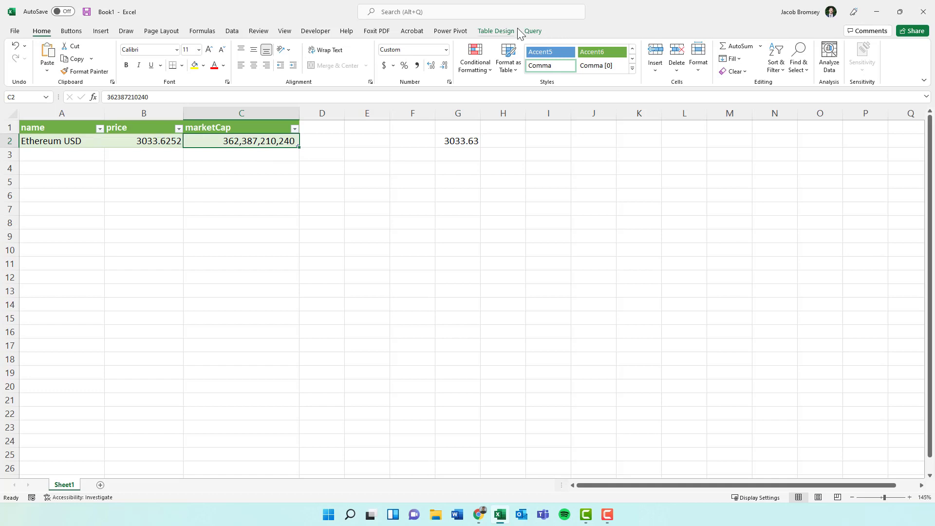
left_click(532, 30)
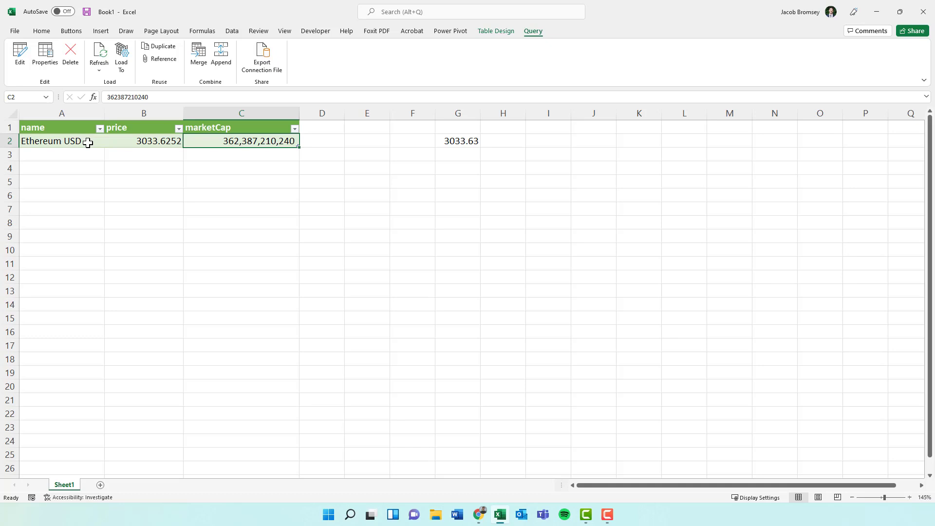
right_click(131, 146)
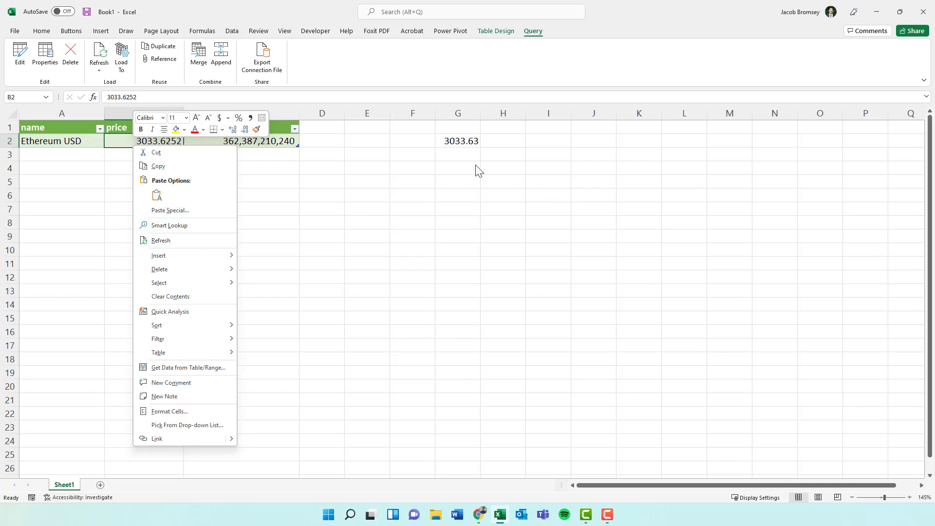
left_click(92, 63)
left_click(97, 71)
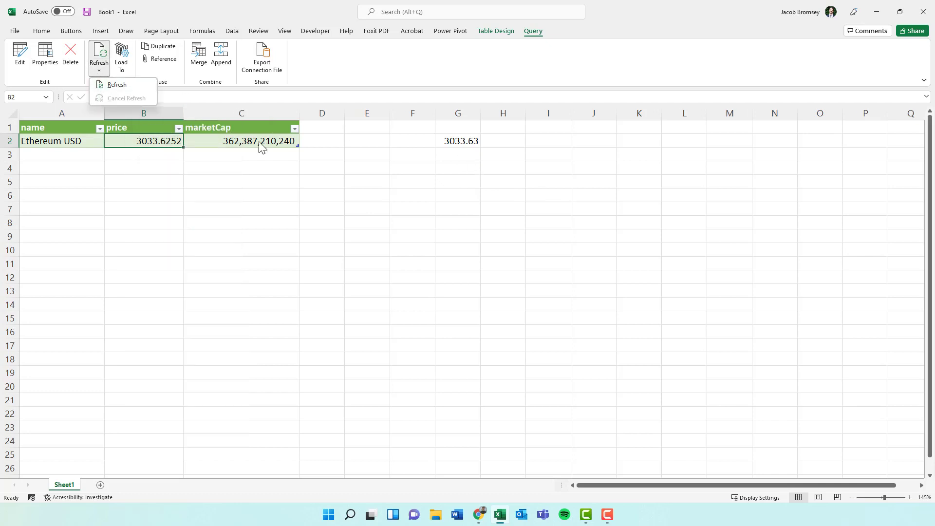
left_click(365, 190)
left_click(365, 193)
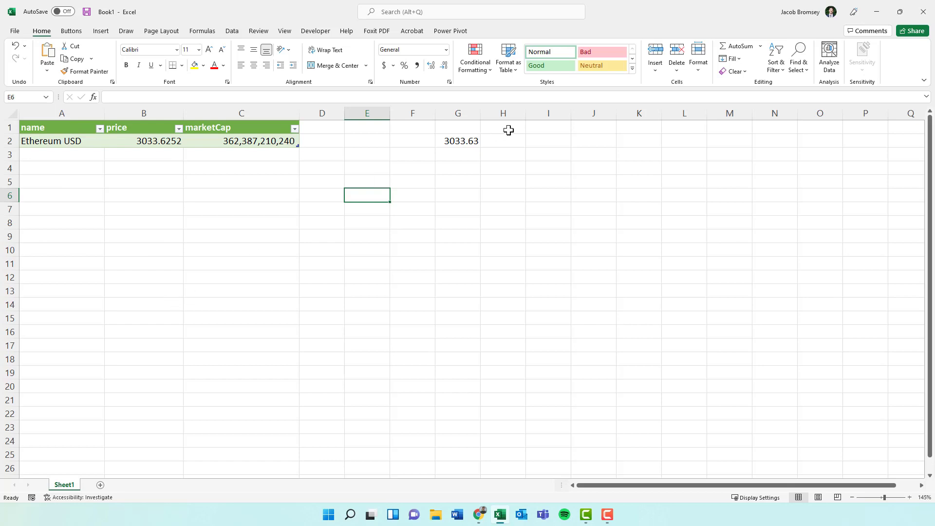
left_click(452, 138)
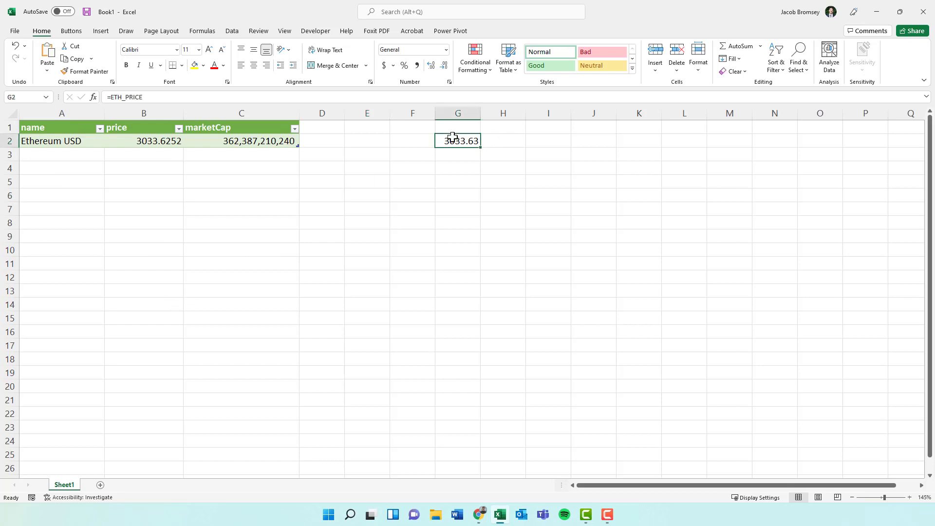
- Add a new sheet and enter 'Price paid' with 4000 in row 1
left_click(100, 485)
left_click(234, 203)
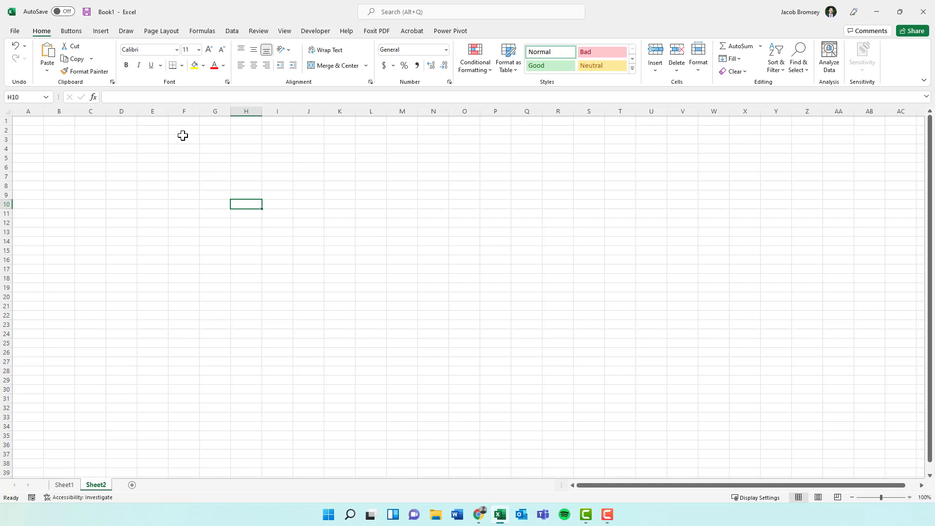
scroll(183, 136, "up", 3, "ctrl")
left_click(50, 125)
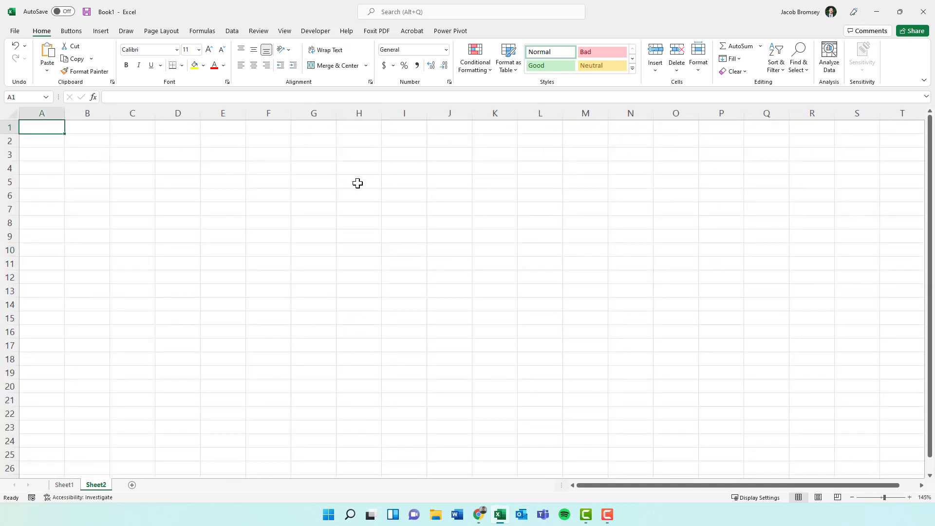
type("pR")
key("BackSpace")
key("BackSpace")
key("BackSpace")
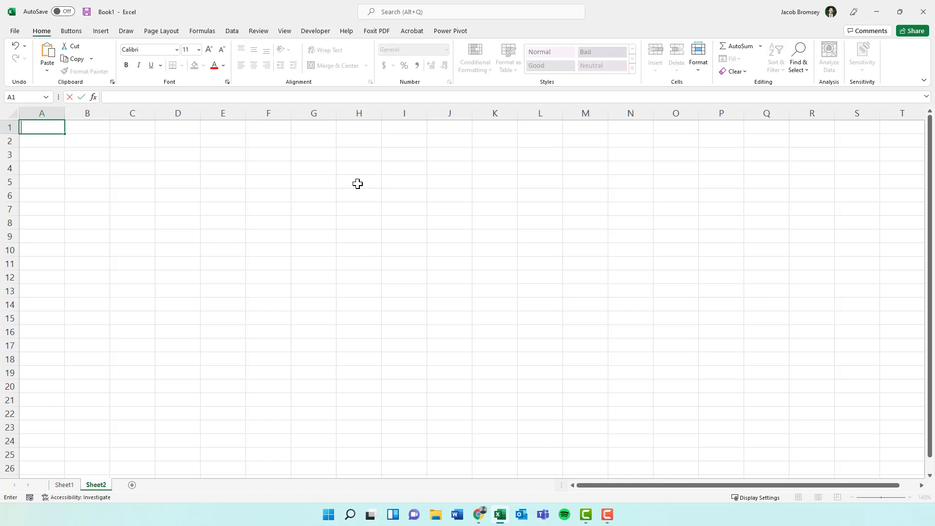
type("aid")
key("Tab")
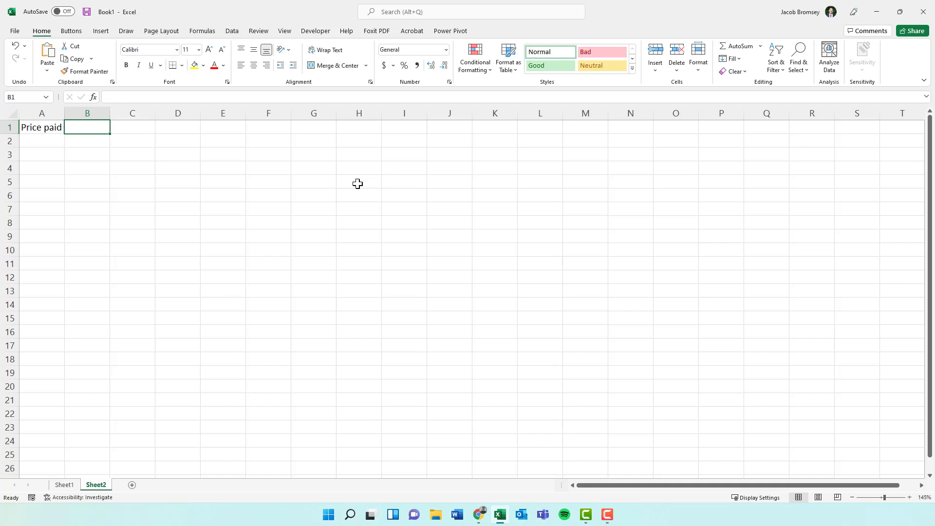
type("4000")
key("Return")
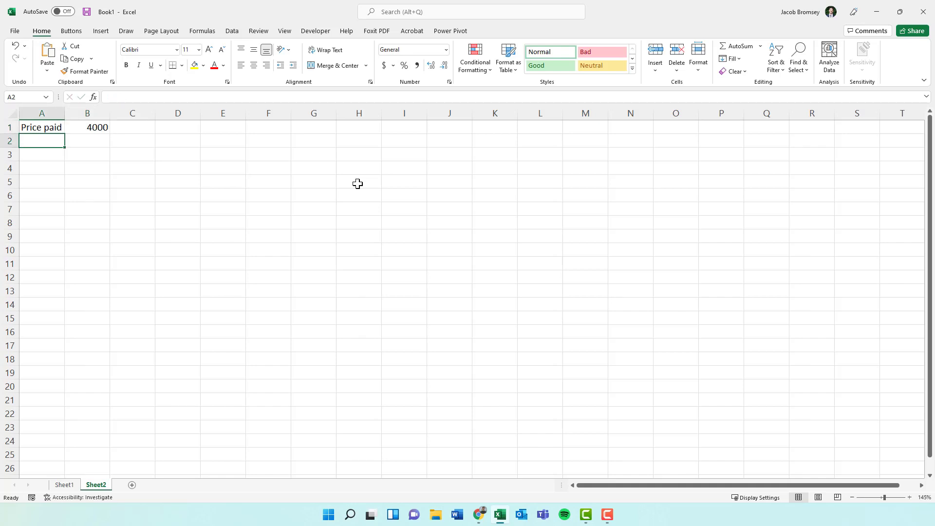
- Enter 'Price now' with =eth_price in row 2 and widen column A
type("Price now")
key("Tab")
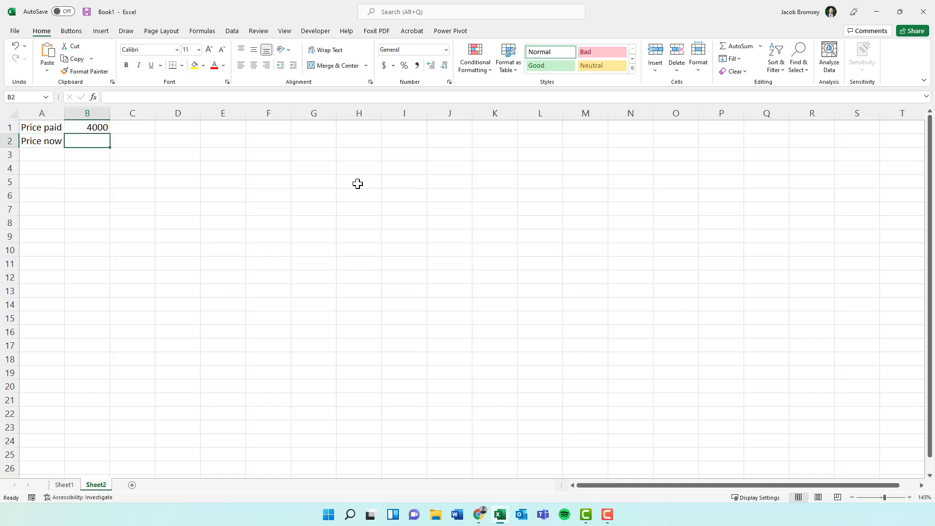
type("=eth_price")
key("Return")
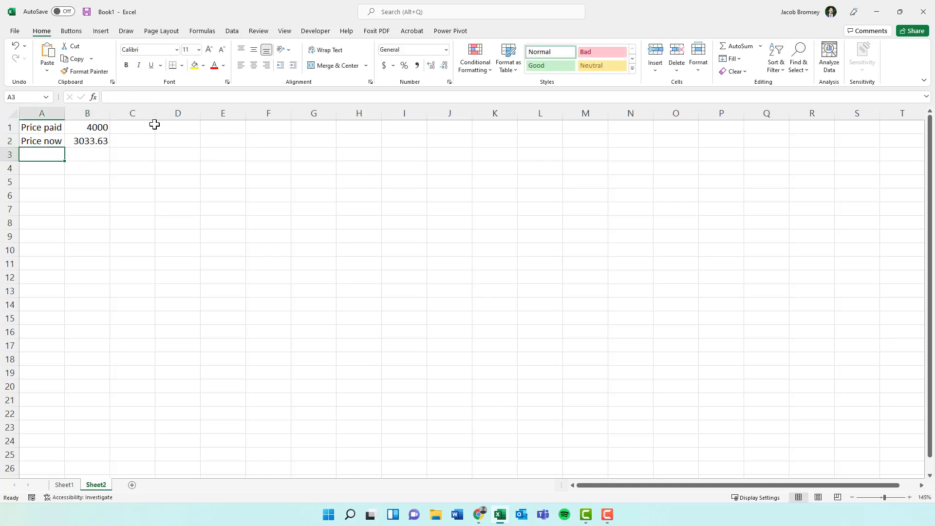
left_click_drag(71, 115, 119, 127)
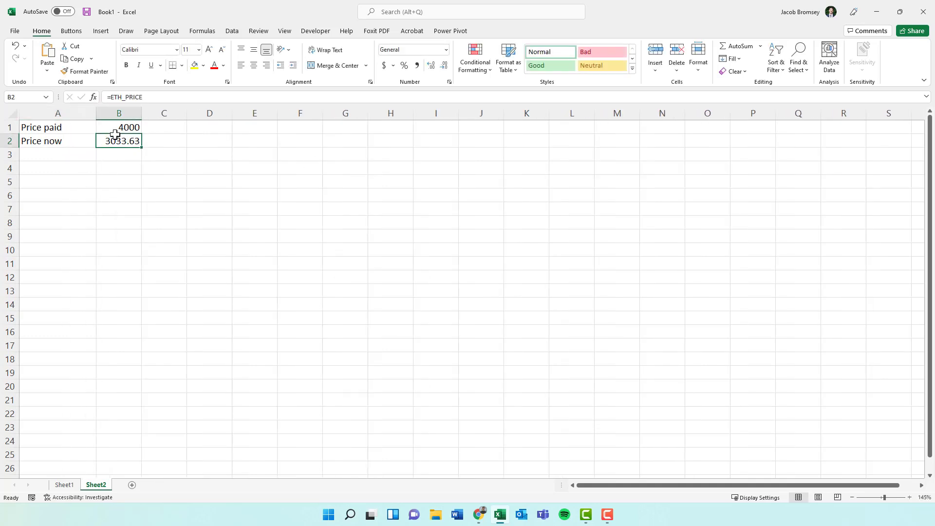
- Give both prices thousands separators with no decimals, and enter =B1-B2 in B3
left_click(417, 64)
left_click(444, 64)
left_click(443, 65)
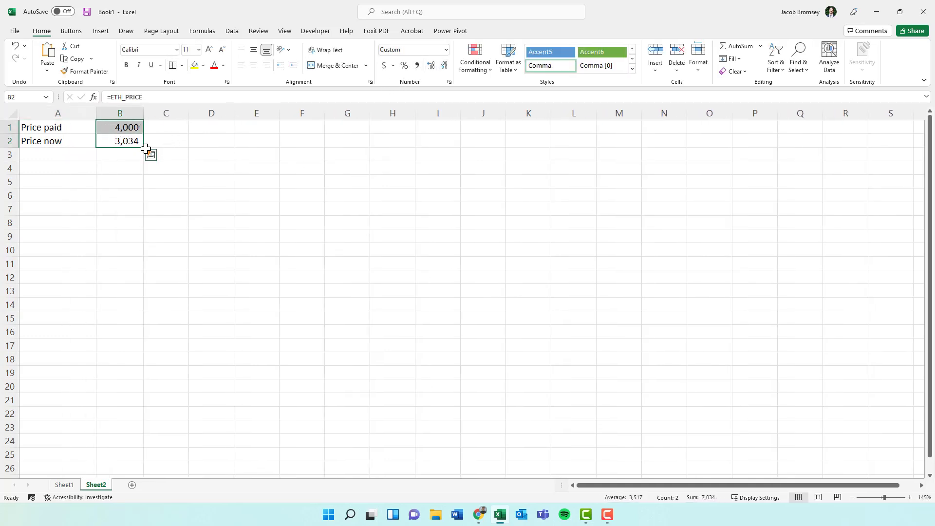
left_click(114, 155)
type("=B1")
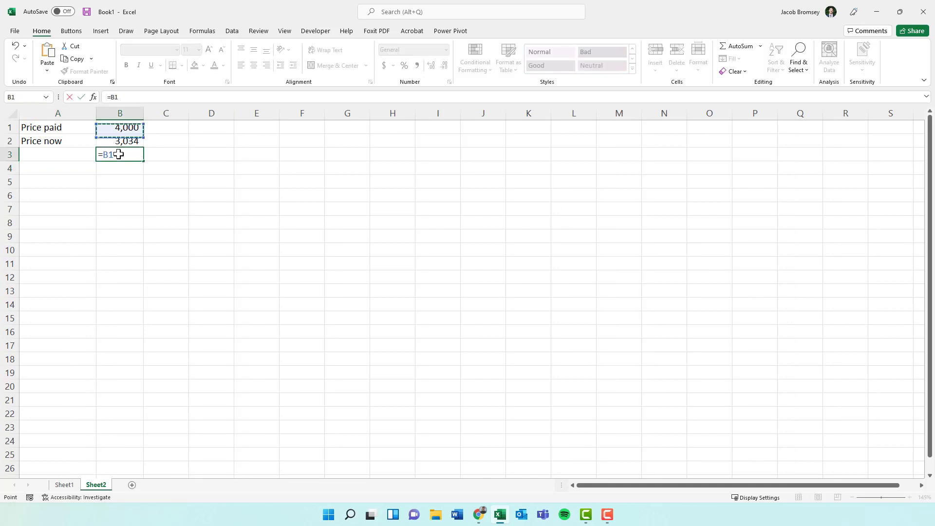
type("-B2")
key("Return")
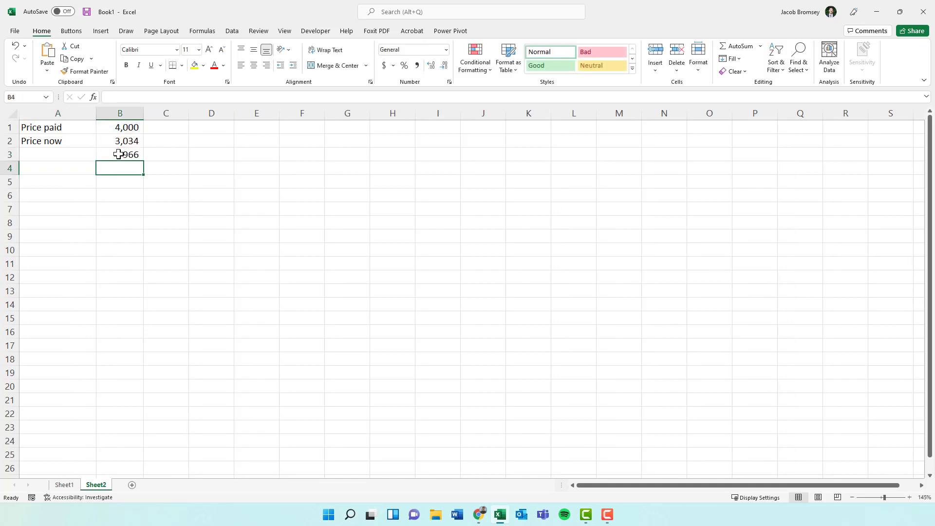
- Correct the B3 difference formula to =B2-B1
left_click(136, 140)
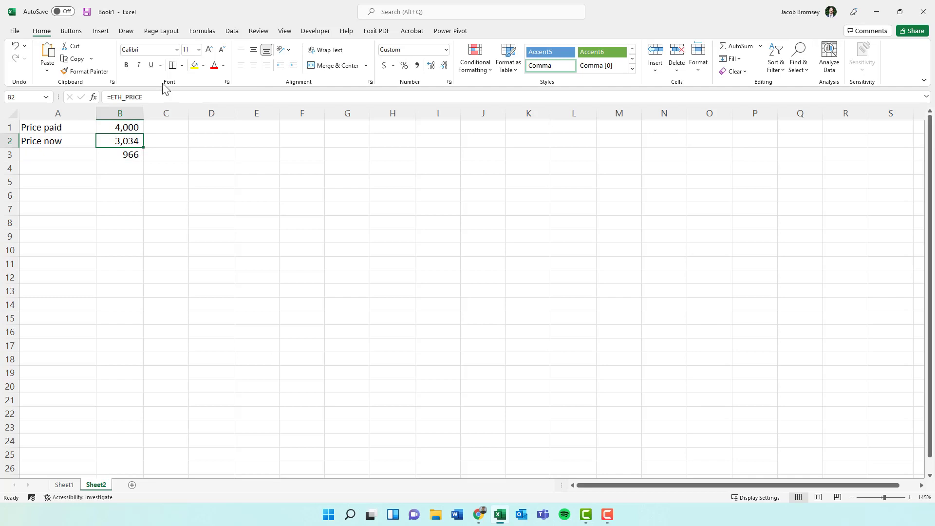
left_click(263, 265)
scroll(93, 161, "up", 2, "ctrl")
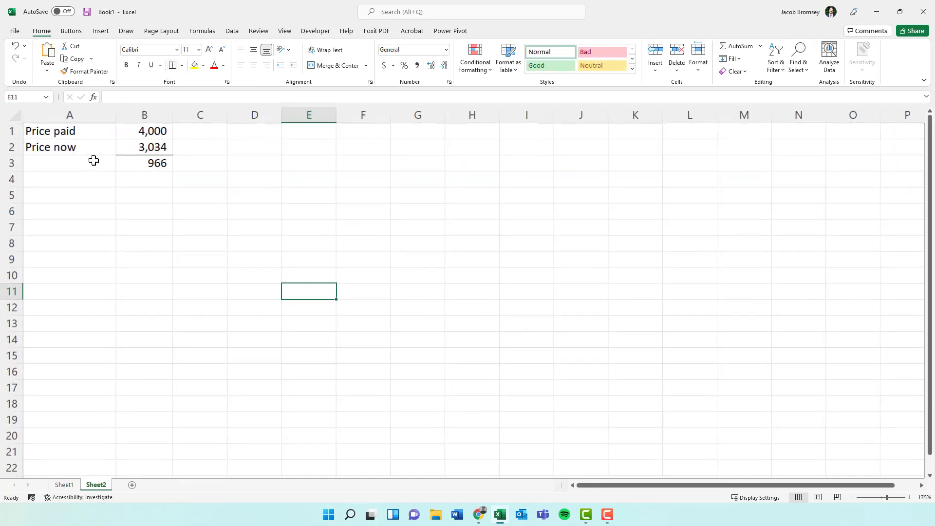
left_click(138, 146)
left_click(140, 162)
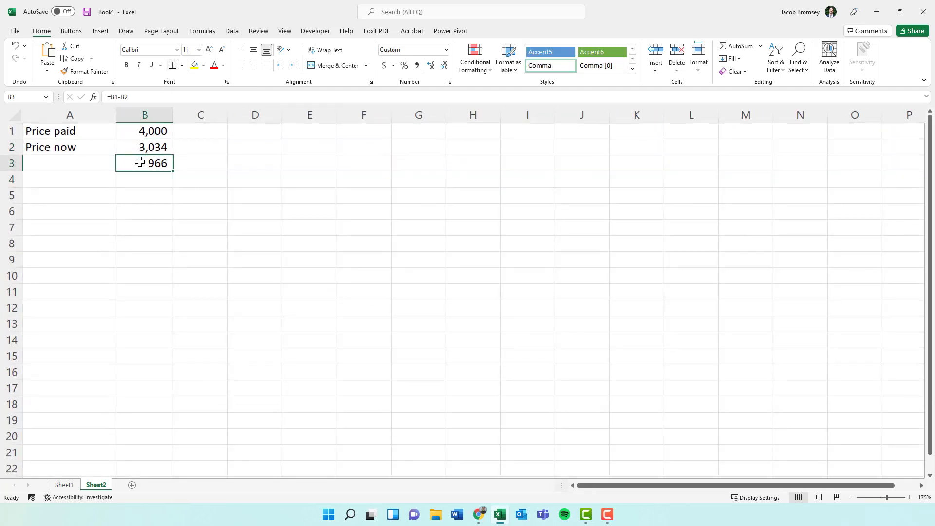
type("=B2-B1")
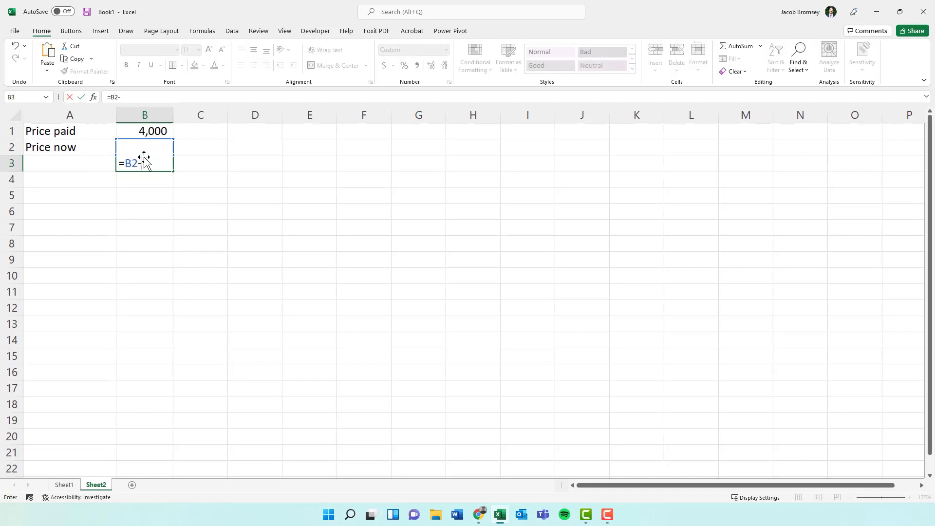
key("Return")
- Format the B3 loss as Accounting with no decimals and return to Sheet1
left_click(239, 140)
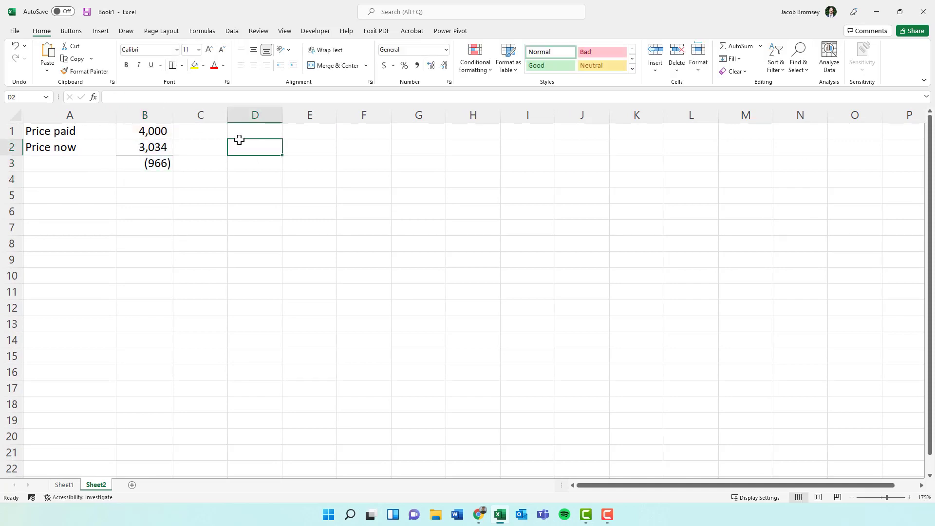
left_click(167, 164)
left_click(388, 69)
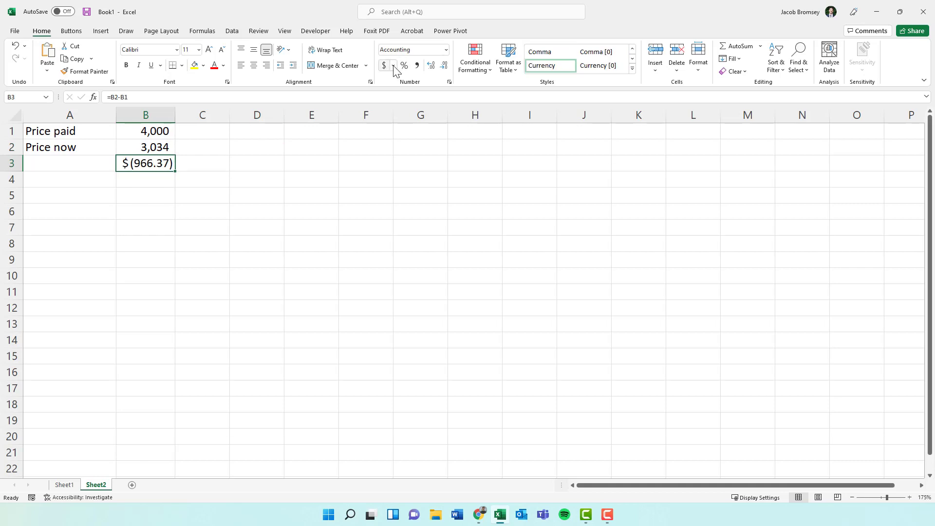
left_click(443, 66)
left_click(444, 66)
left_click(64, 485)
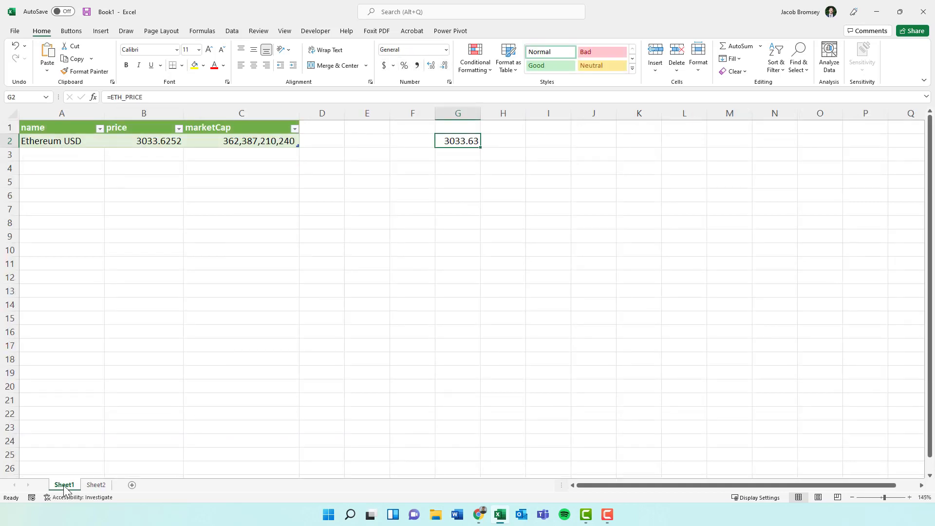